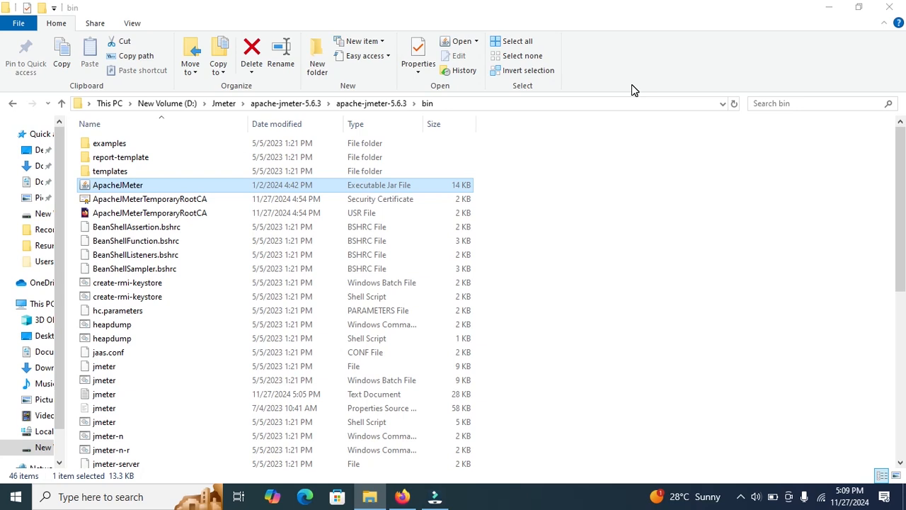
Step: Launch the ApacheJMeter executable jar from the bin folder and maximize the JMeter window
double_click(201, 185)
click(469, 497)
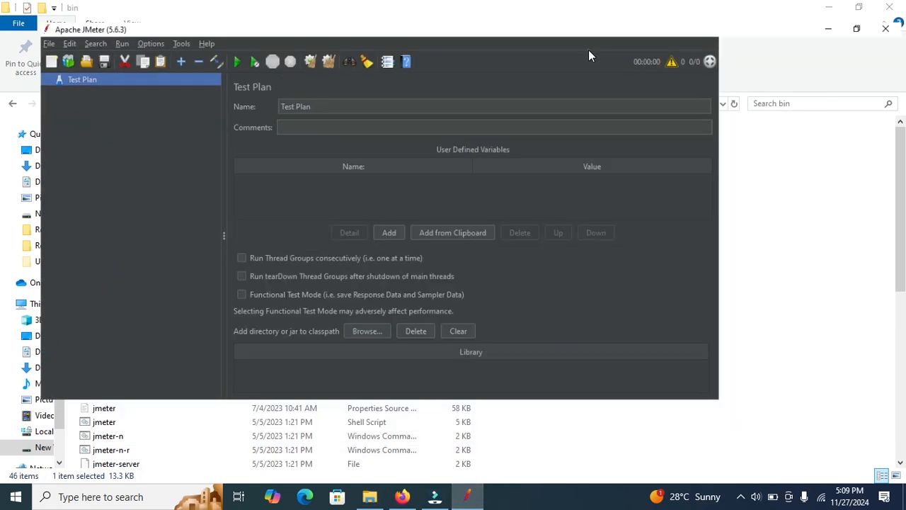
double_click(587, 51)
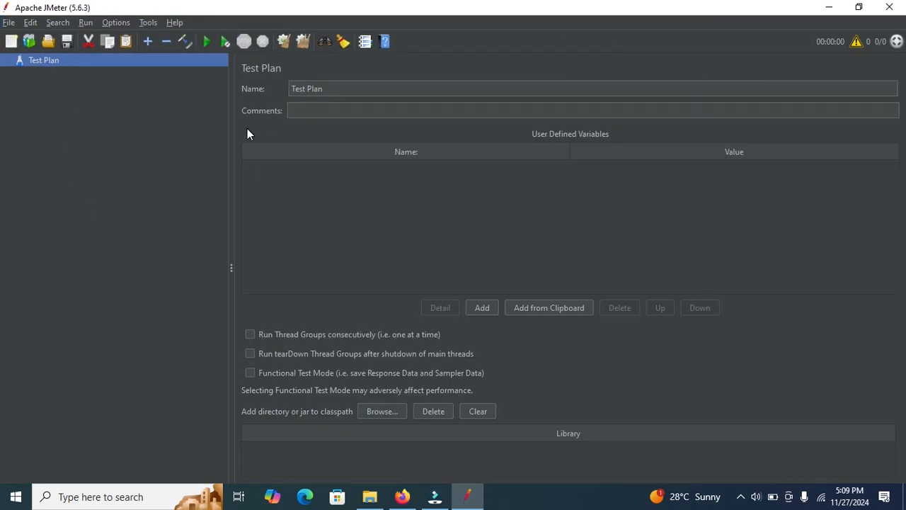
click(402, 496)
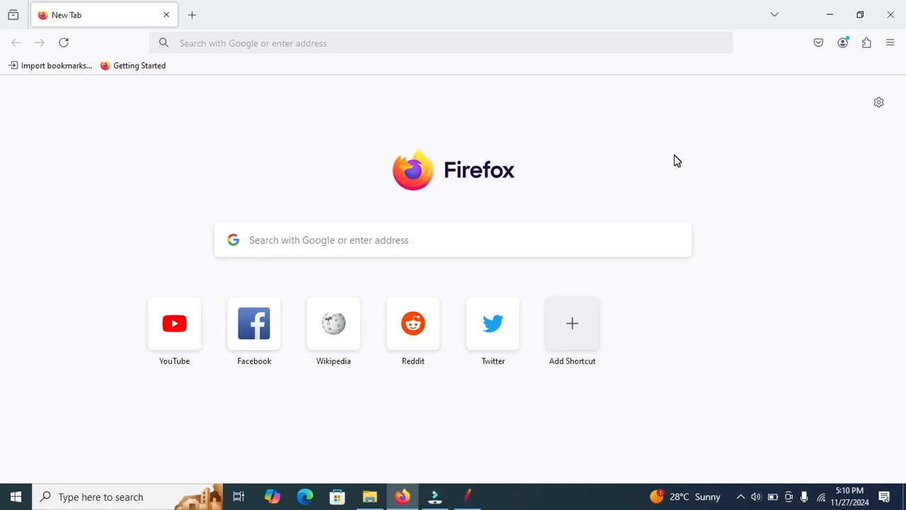
click(467, 495)
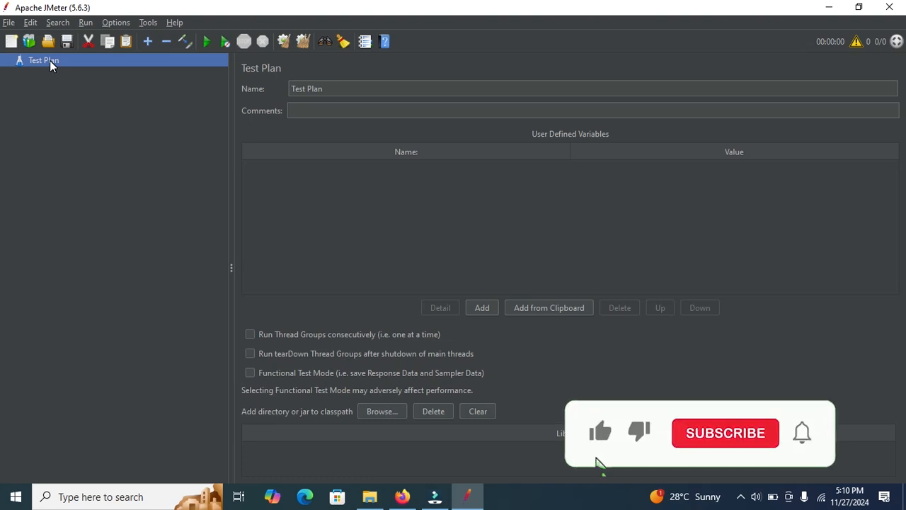
right_click(50, 60)
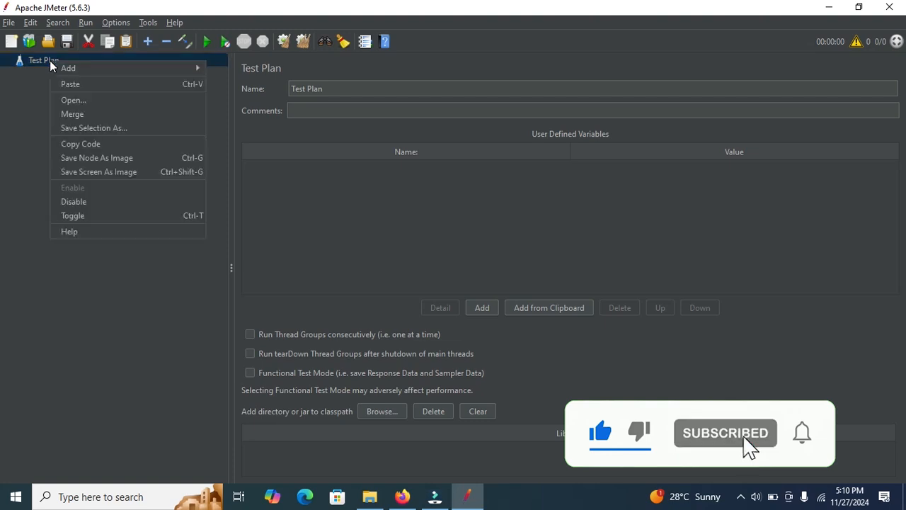
click(23, 104)
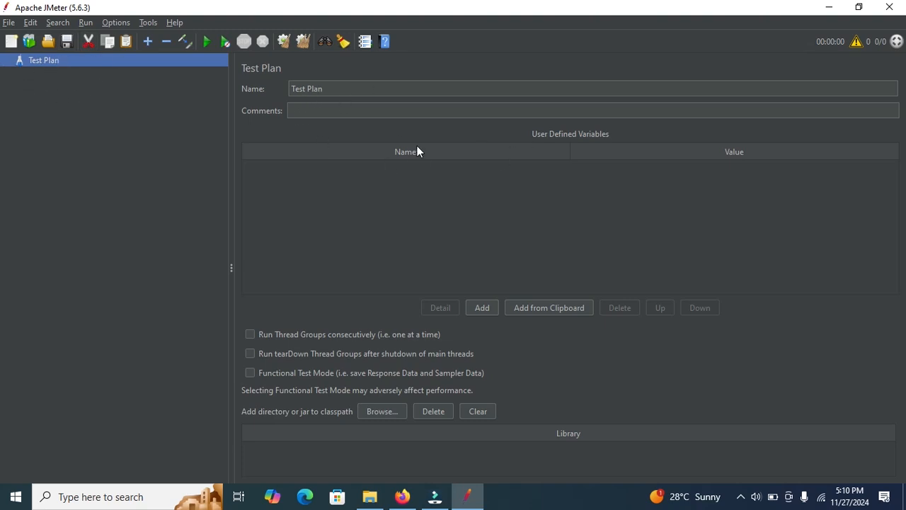
Step: Add a Thread Group to the Test Plan
right_click(72, 60)
mouse_move(164, 64)
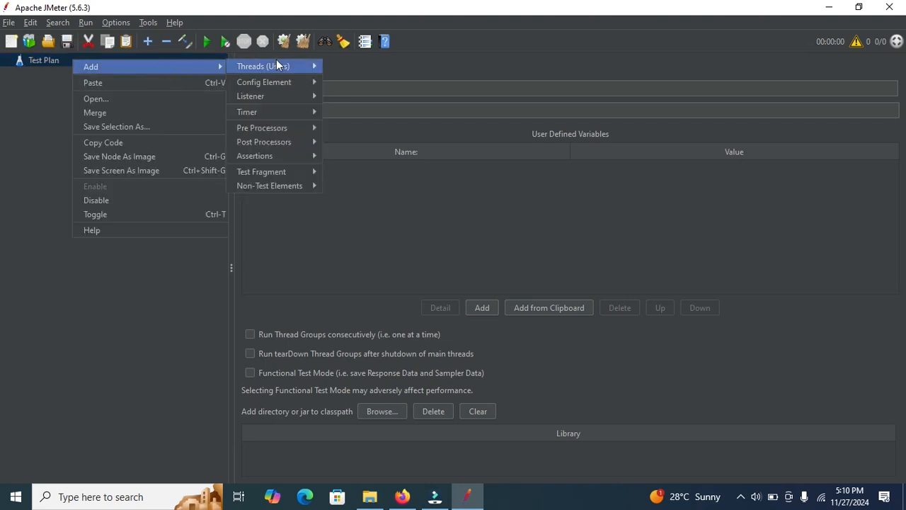
mouse_move(276, 60)
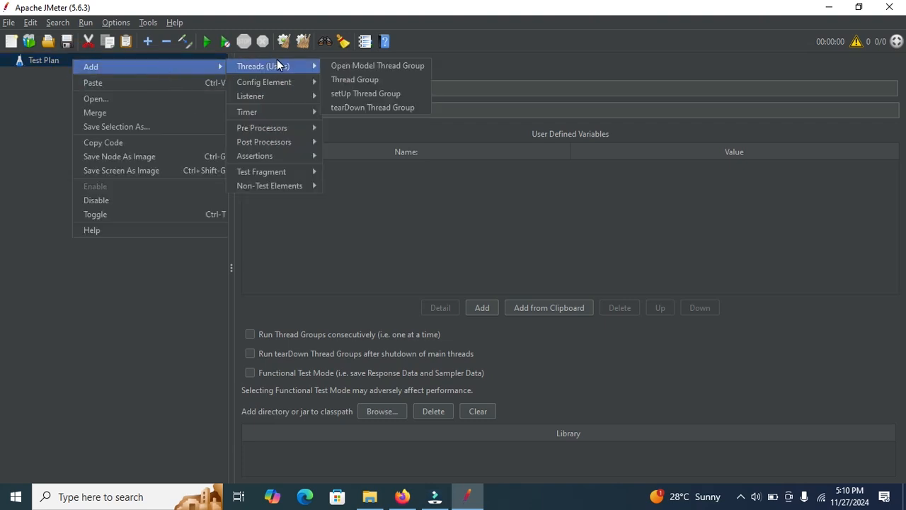
click(372, 80)
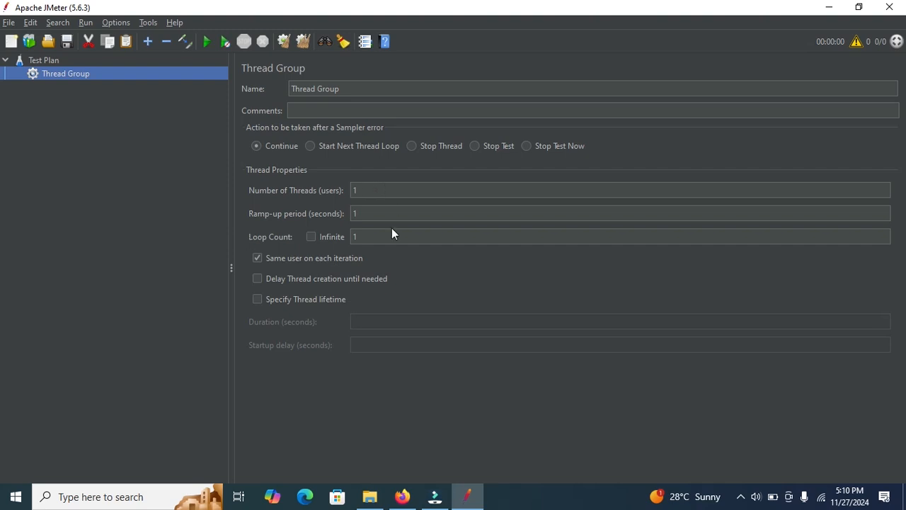
Step: Set the Thread Group's number of threads (users) to 10
click(365, 188)
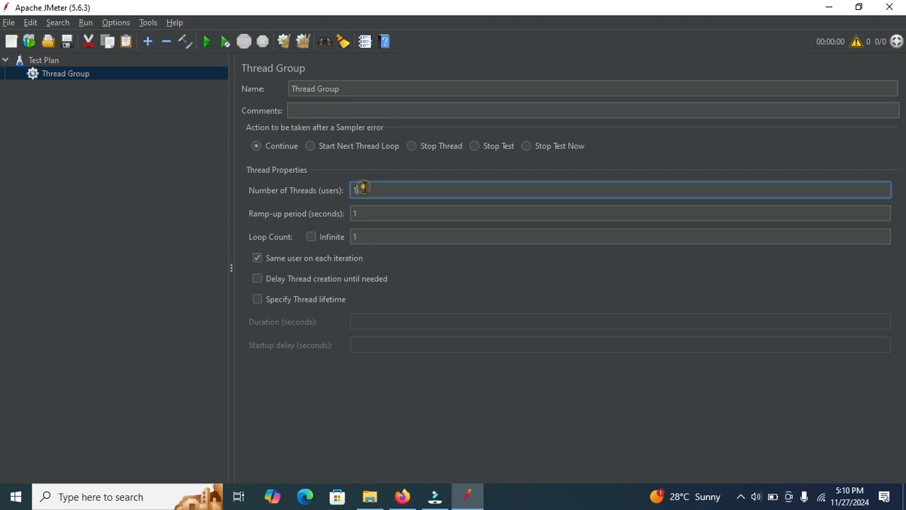
text(0)
click(374, 234)
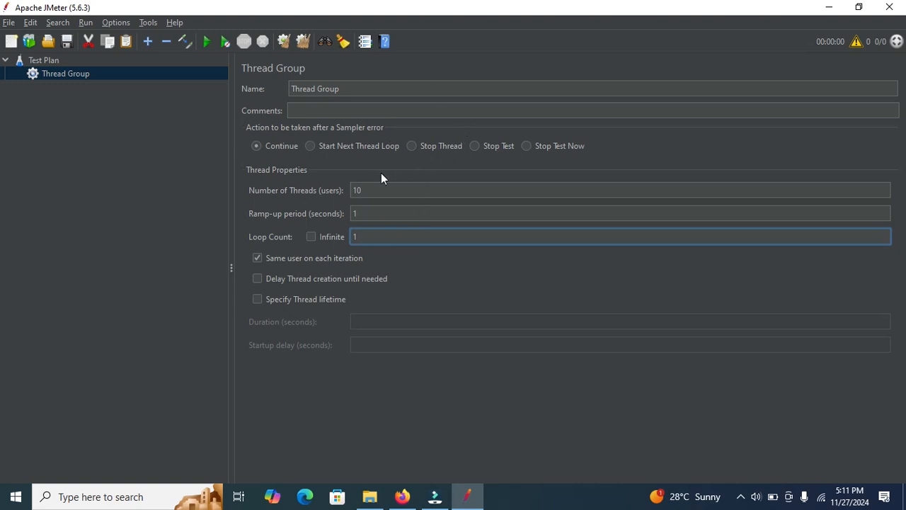
Step: Add a Recording Controller under the Thread Group
right_click(62, 73)
mouse_move(153, 83)
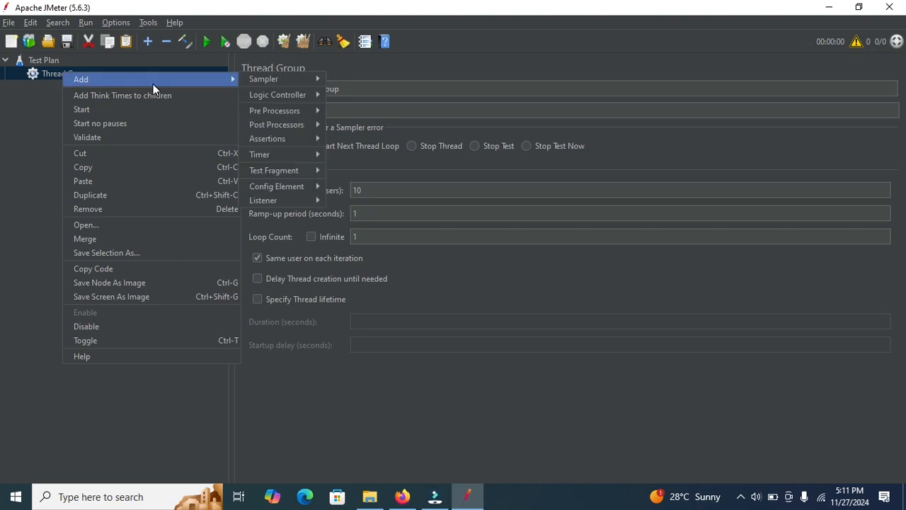
mouse_move(275, 97)
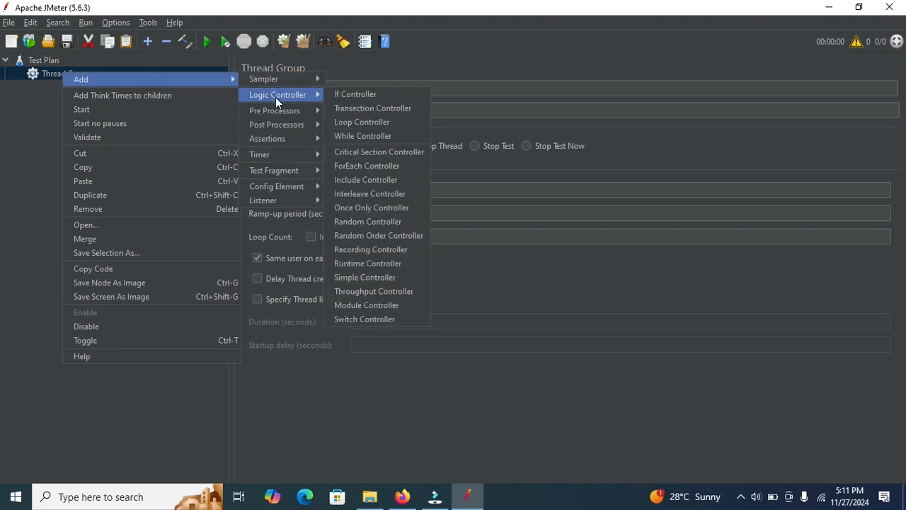
click(344, 249)
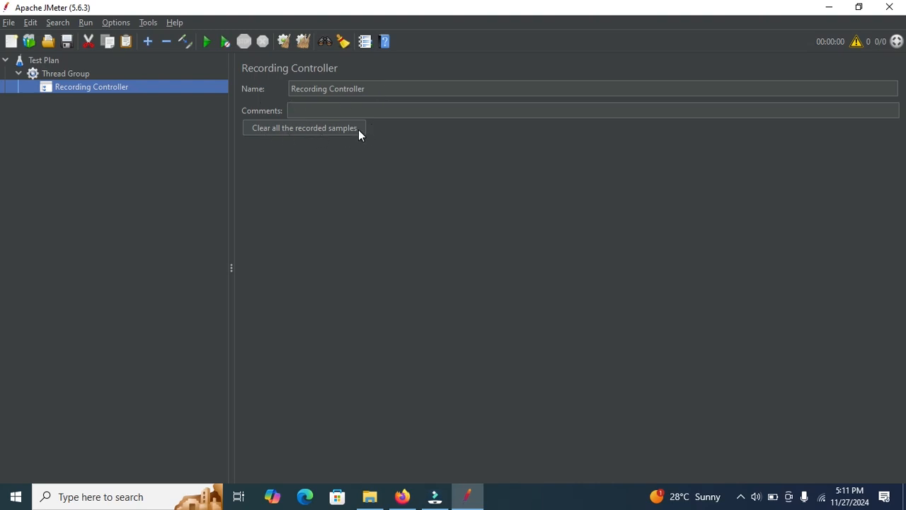
Step: Add an HTTP(S) Test Script Recorder non-test element to the Test Plan
click(54, 71)
right_click(56, 73)
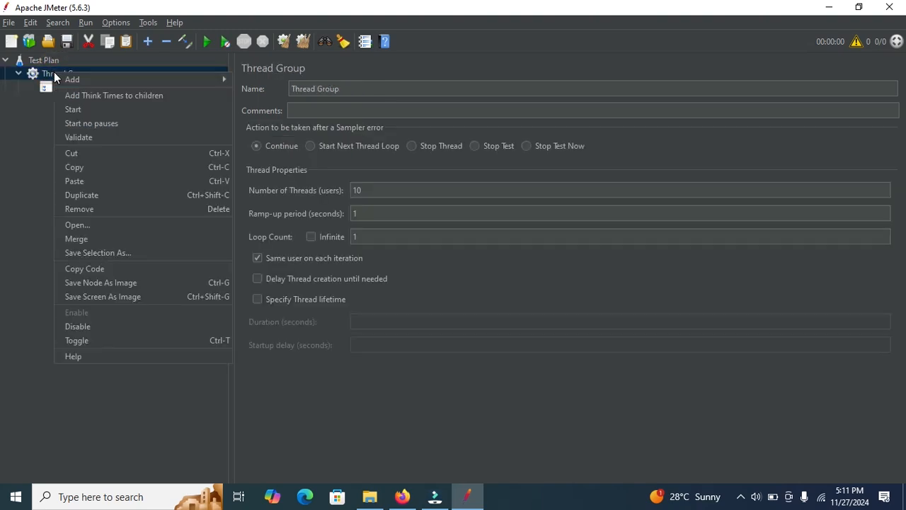
click(48, 62)
right_click(48, 62)
mouse_move(180, 66)
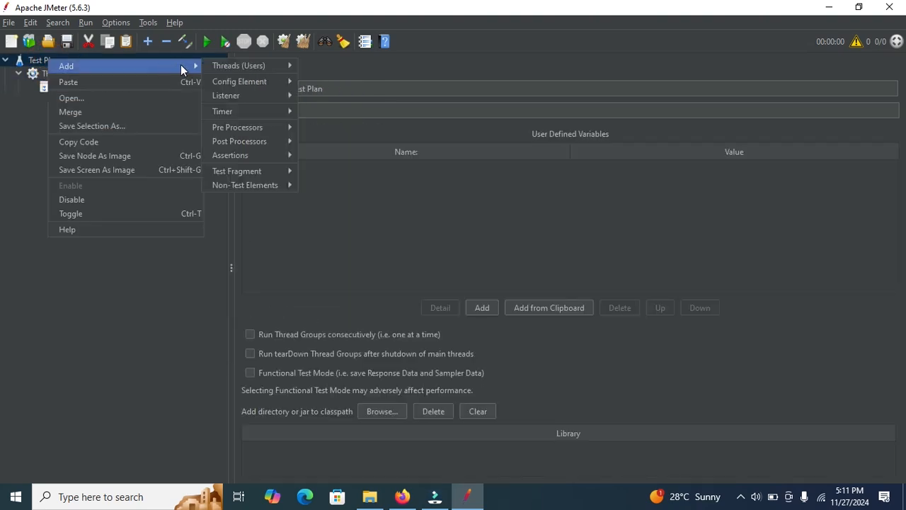
mouse_move(232, 68)
mouse_move(248, 186)
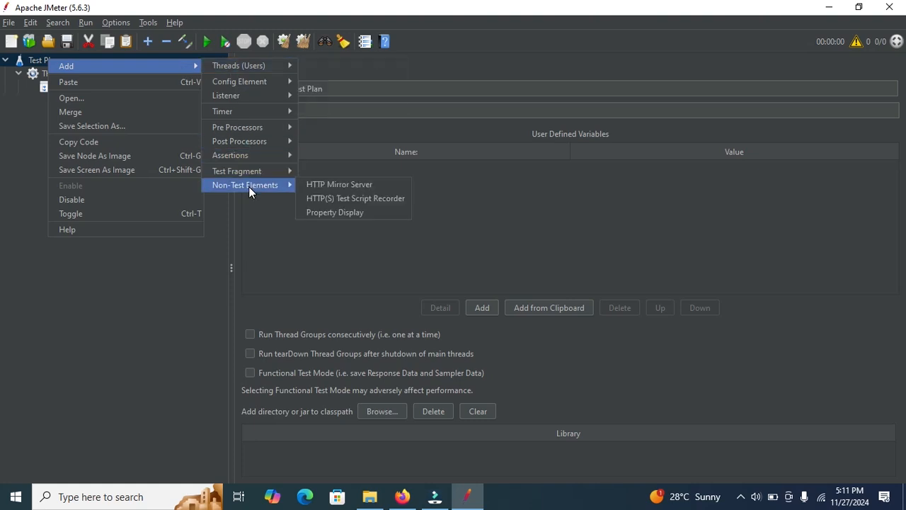
click(351, 198)
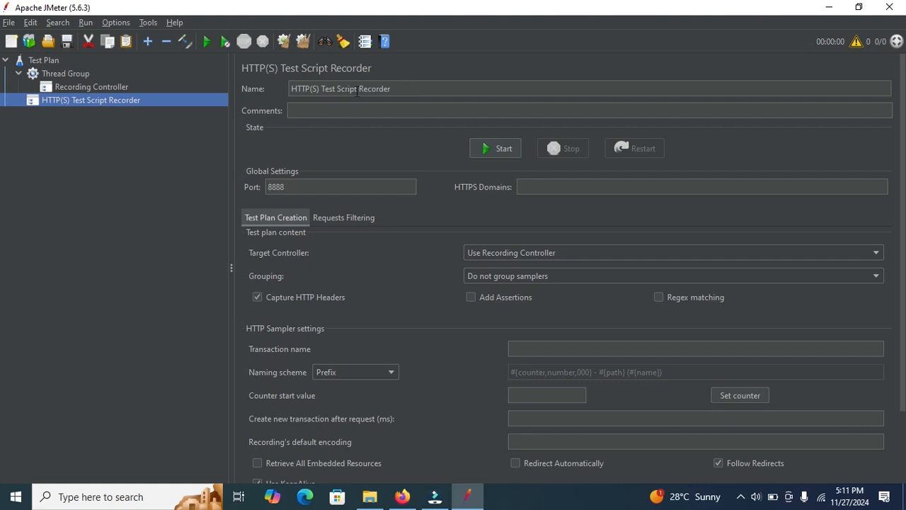
Step: Set the HTTP(S) Test Script Recorder's port to 8080
click(290, 187)
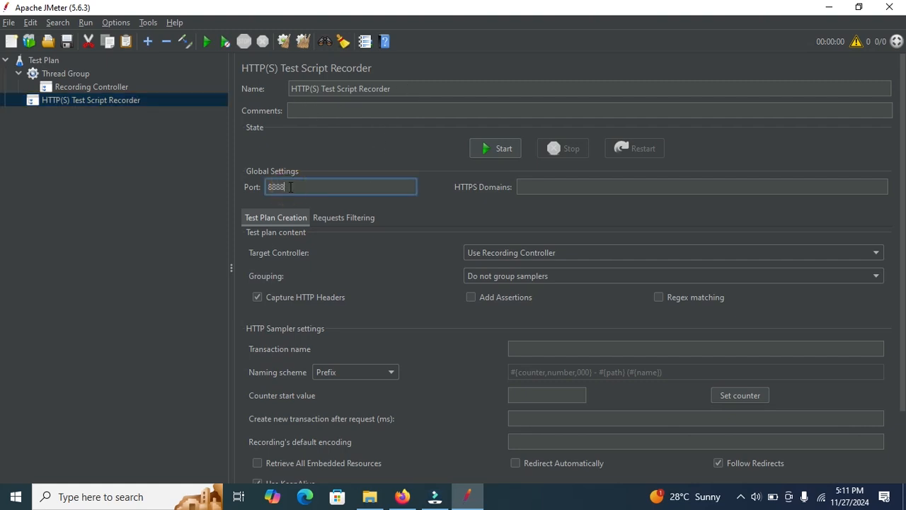
double_click(290, 187)
key(BackSpace)
text(8080)
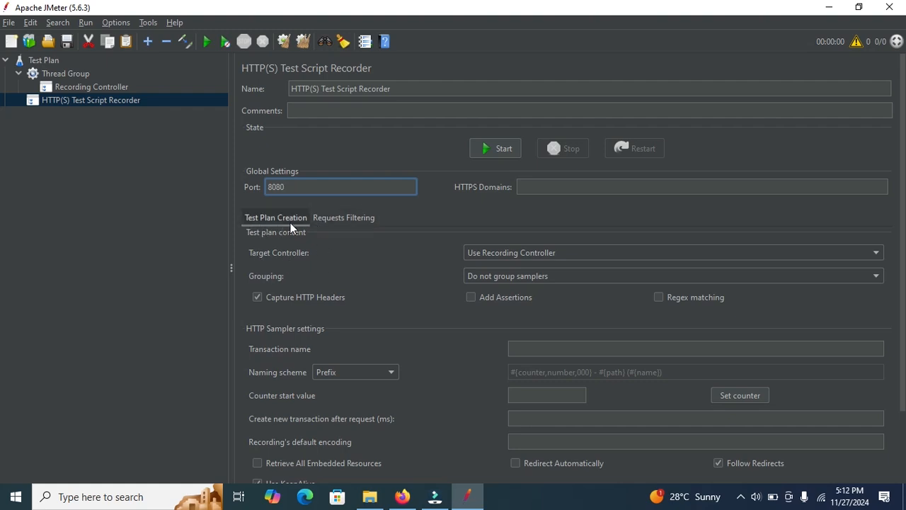
Step: Review the recorder's test plan creation and requests filtering settings, including the content-type include filter
click(338, 221)
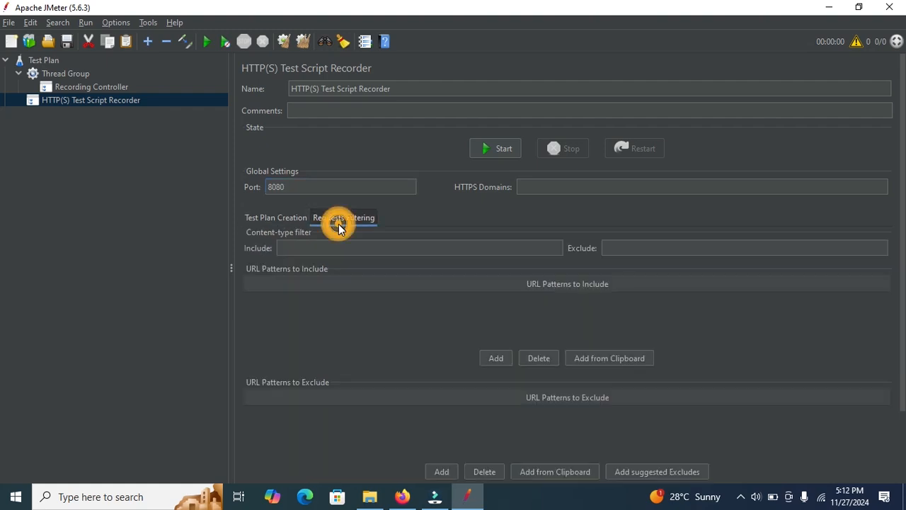
click(297, 221)
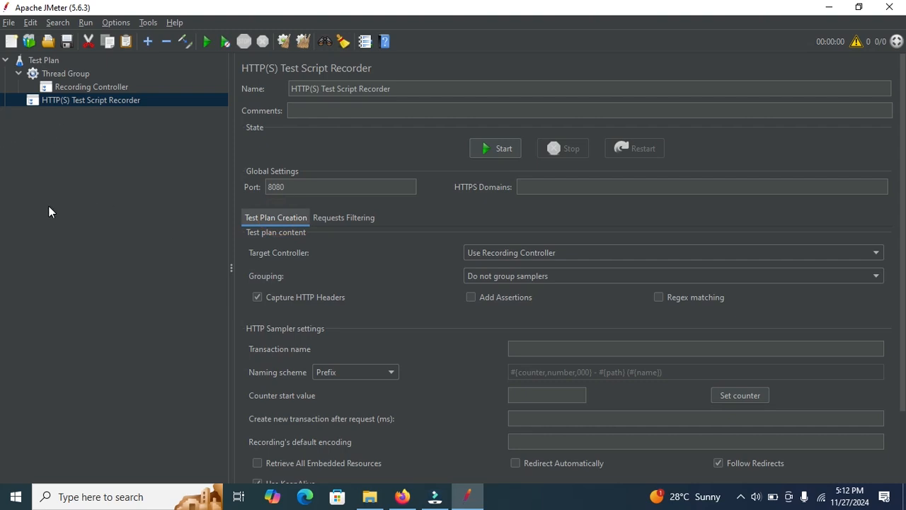
click(344, 221)
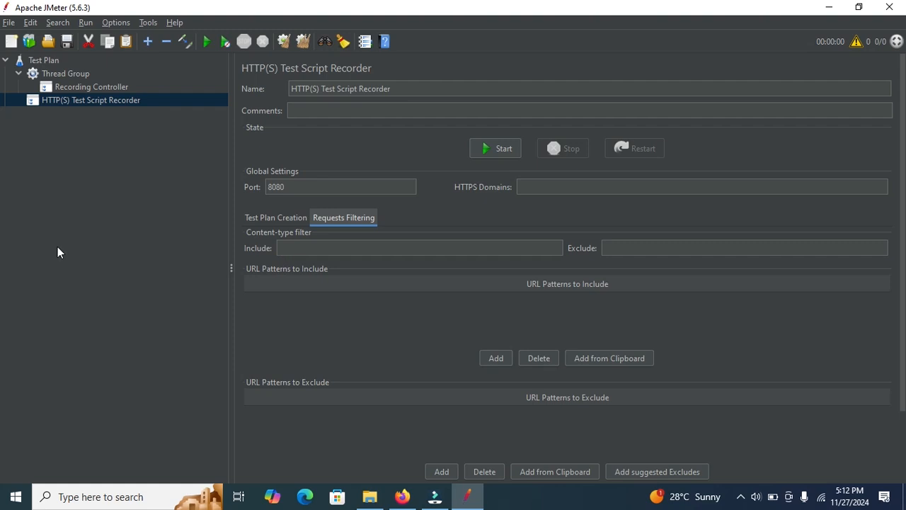
click(318, 247)
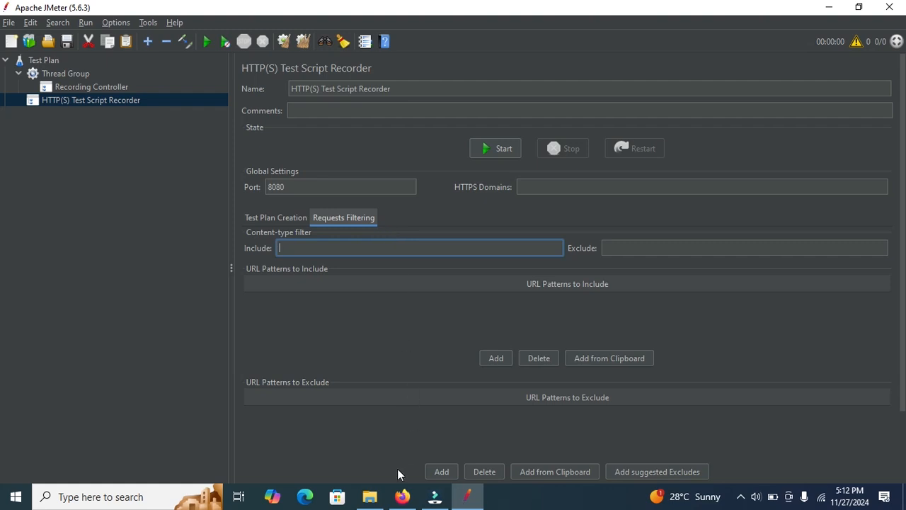
Step: Switch to Firefox, search its settings for "proxy" and open the network connection settings
click(402, 496)
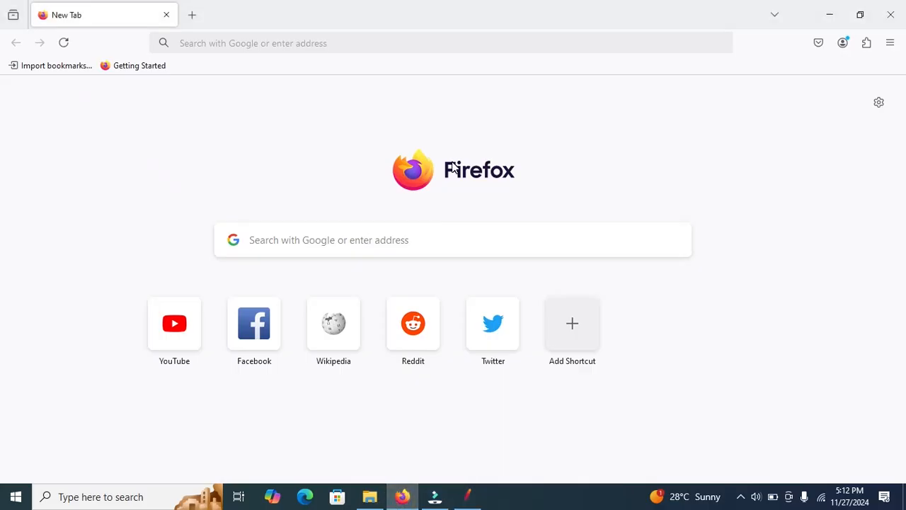
click(889, 44)
click(744, 391)
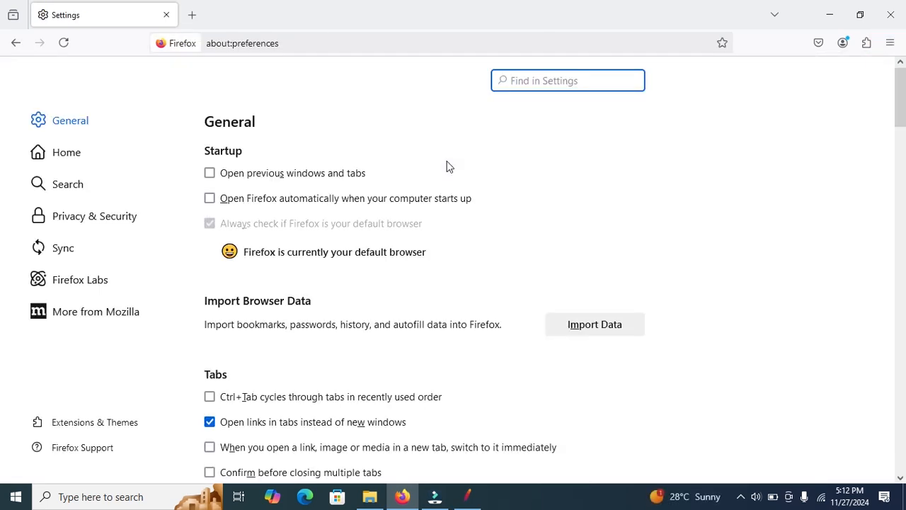
click(549, 80)
text(proxy)
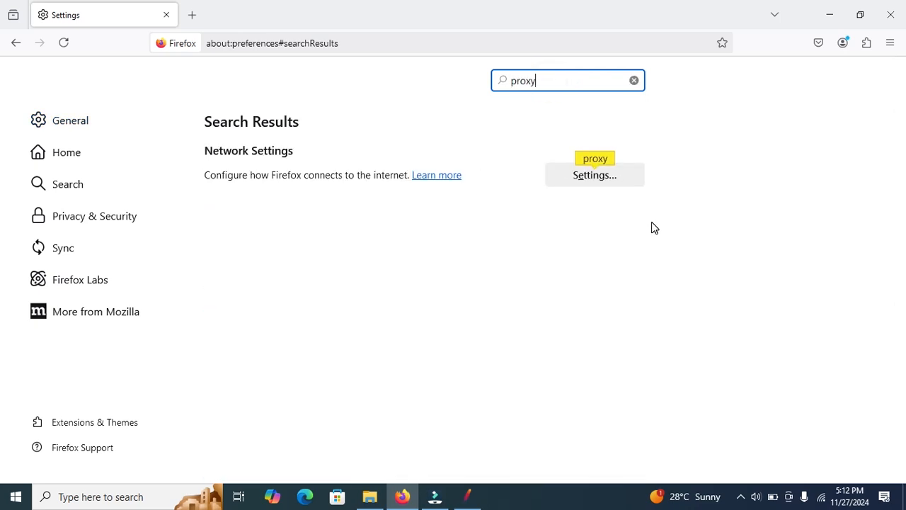
click(607, 176)
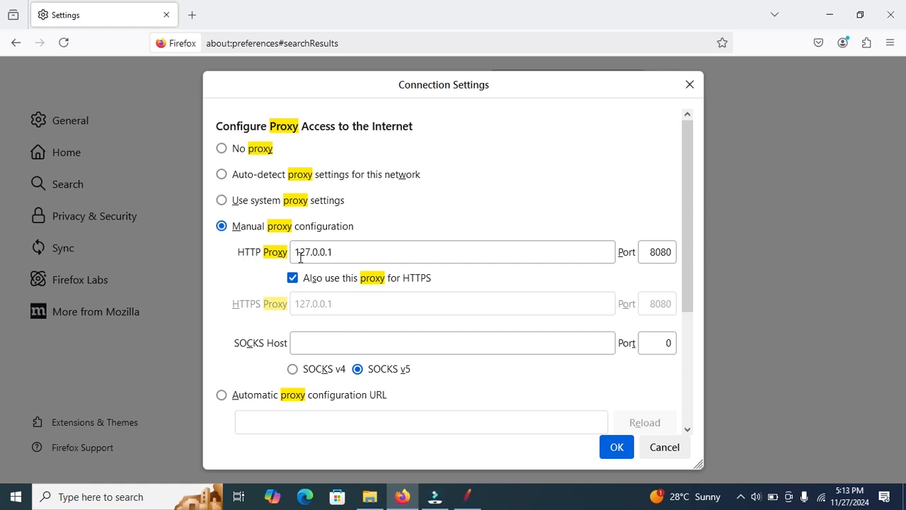
Step: Compare Firefox's manual HTTP proxy 127.0.0.1 and port 8080 with the JMeter recorder's port, and accept the connection settings
drag(339, 252, 287, 252)
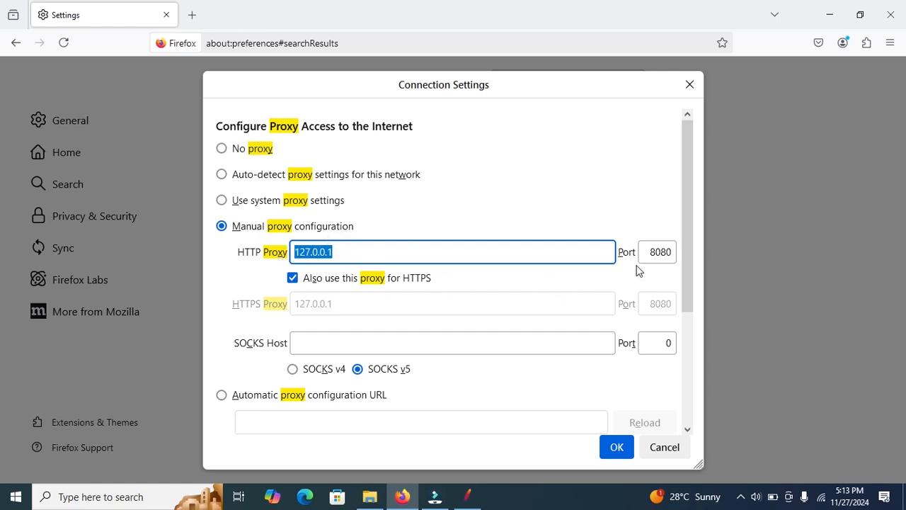
drag(651, 251, 681, 252)
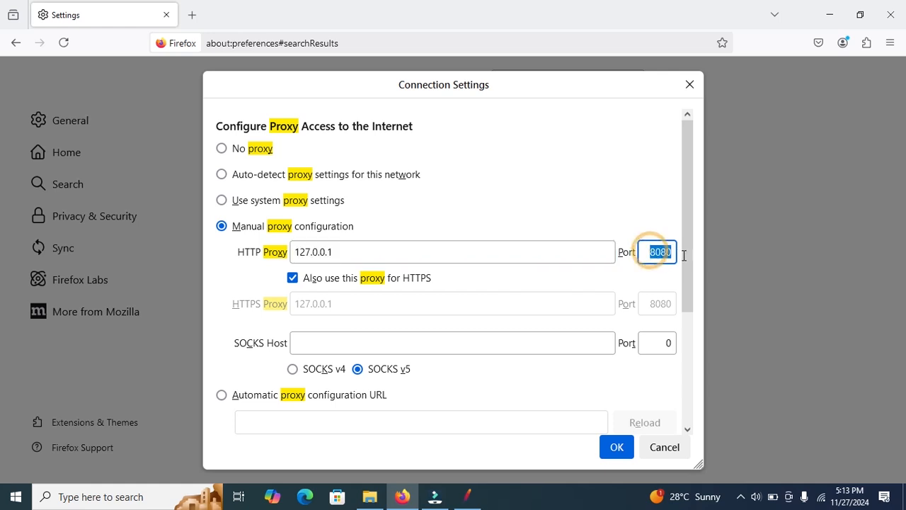
click(468, 493)
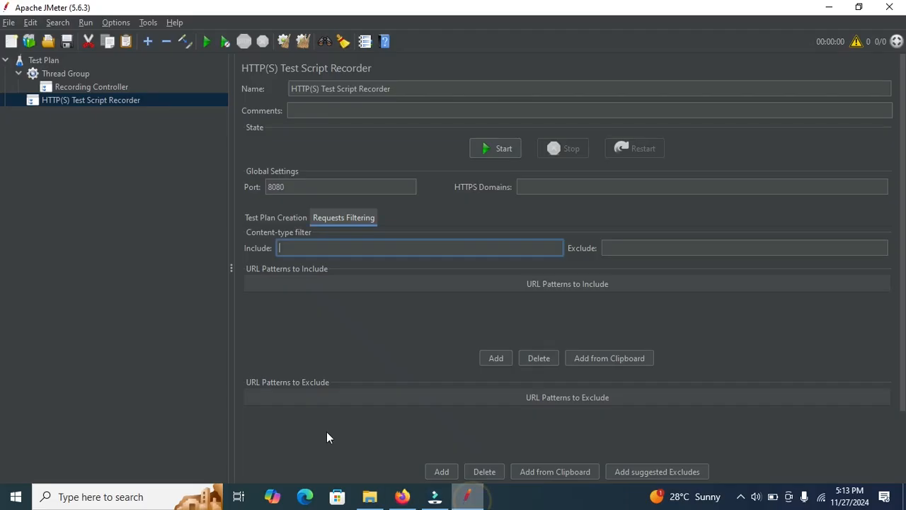
drag(289, 186, 255, 188)
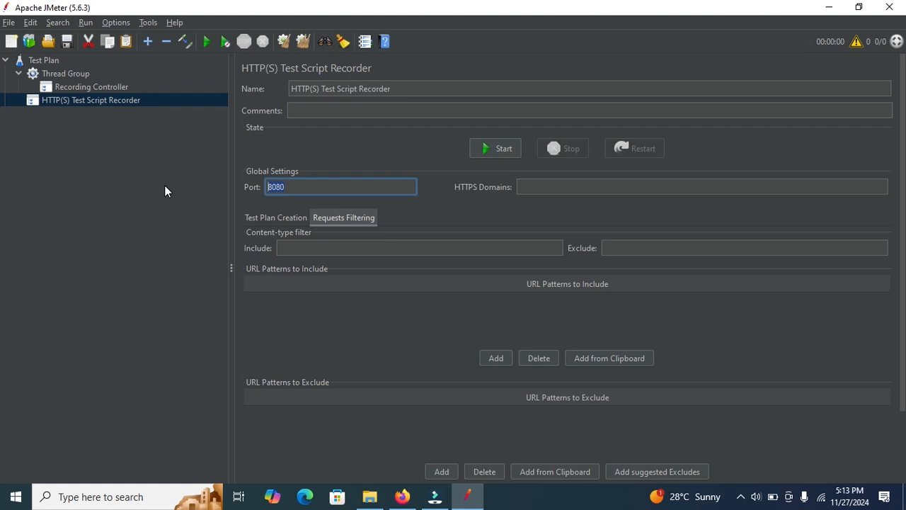
click(827, 9)
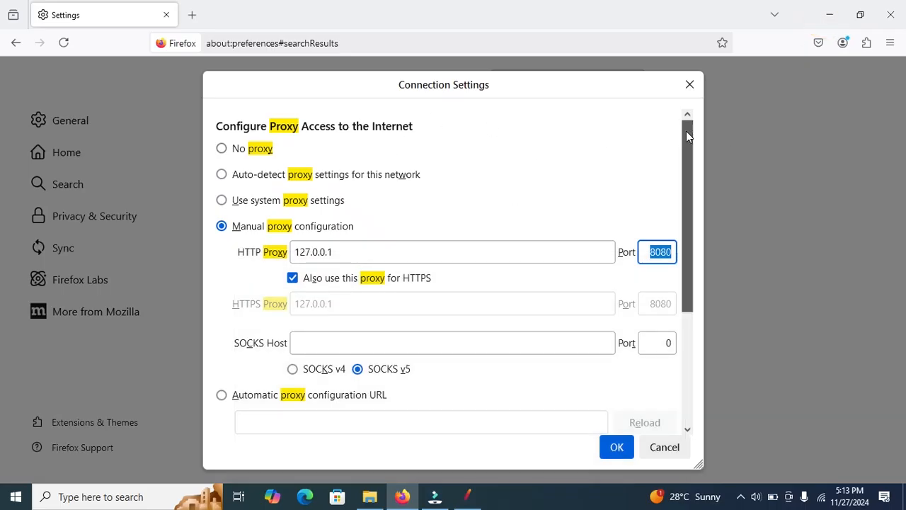
drag(686, 135, 685, 178)
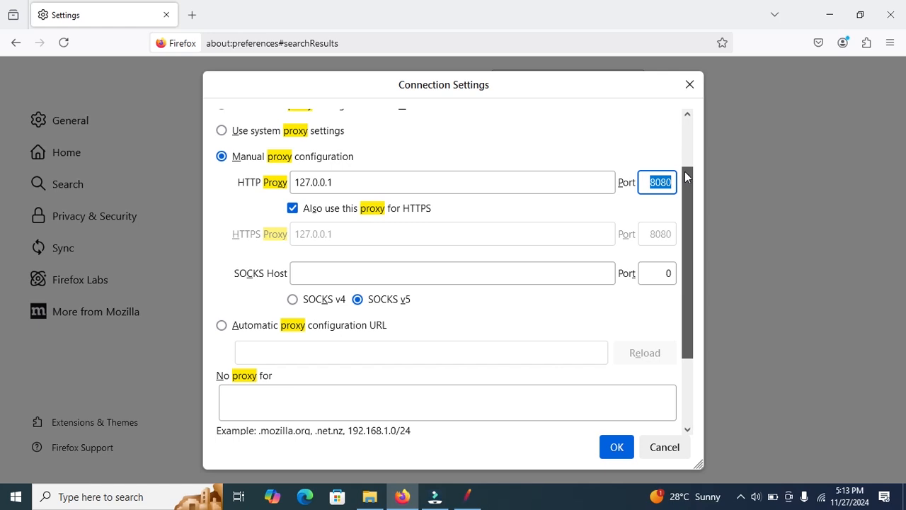
scroll(683, 155, up, 2)
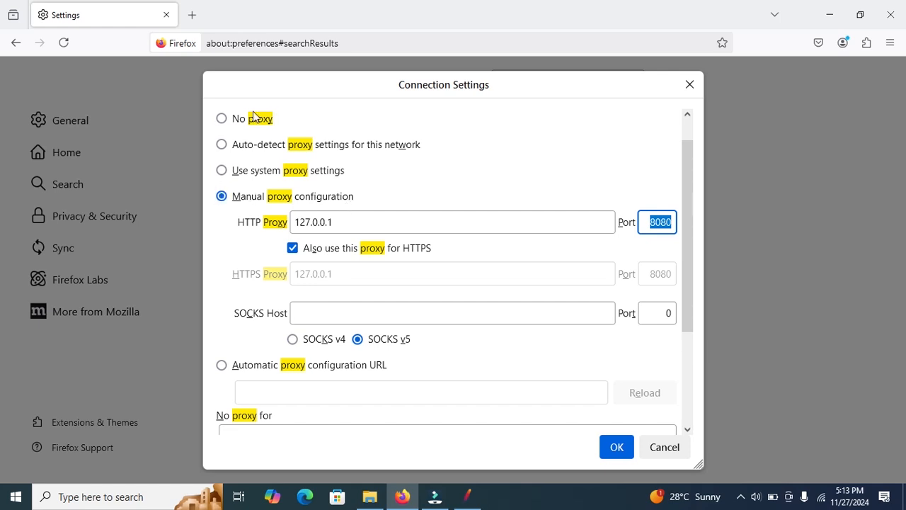
click(620, 447)
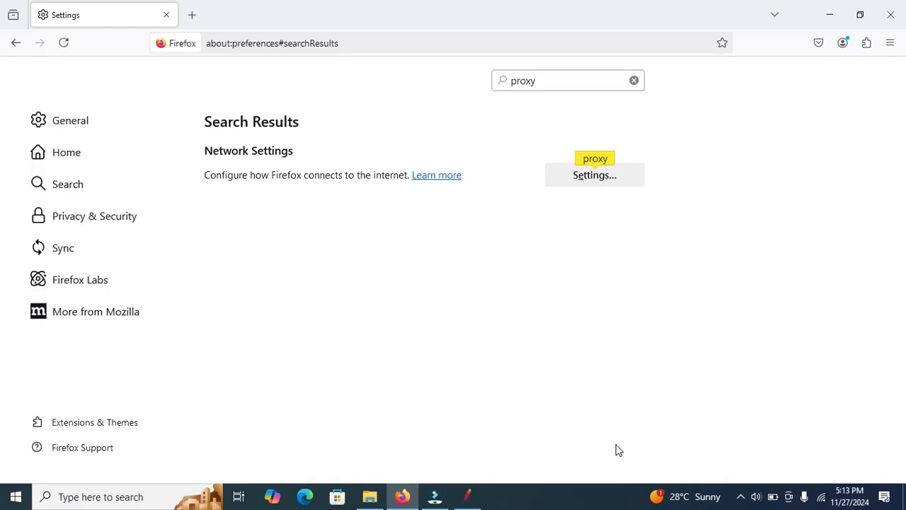
Step: Search Firefox's settings for "certi" and open the Certificate Manager to check the JMeter Root CA among the authorities
click(889, 44)
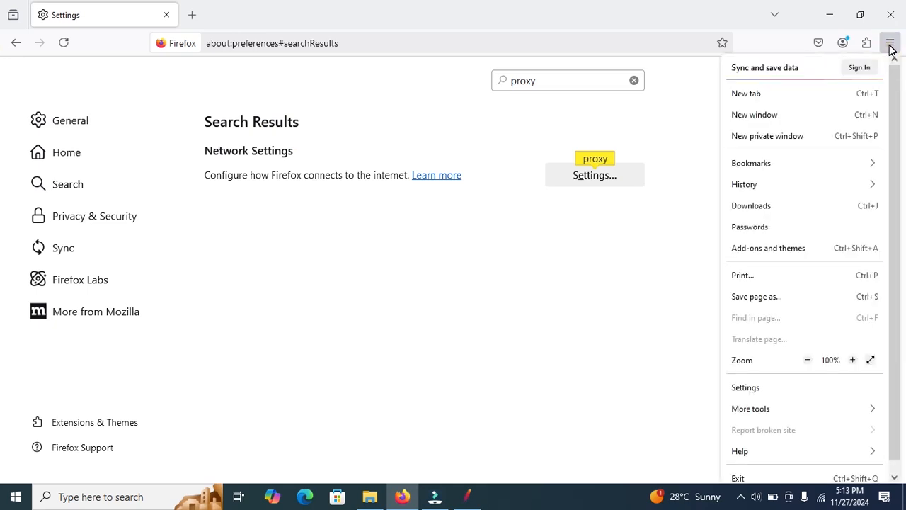
click(745, 388)
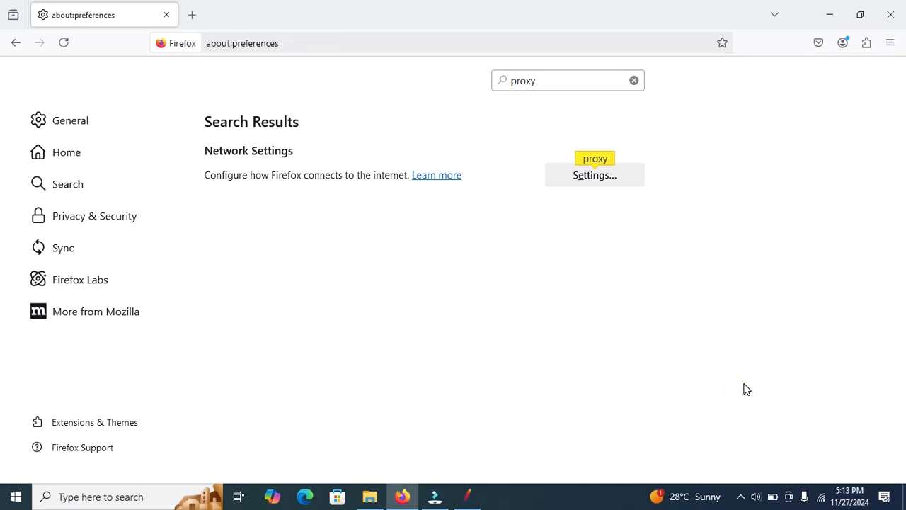
click(561, 81)
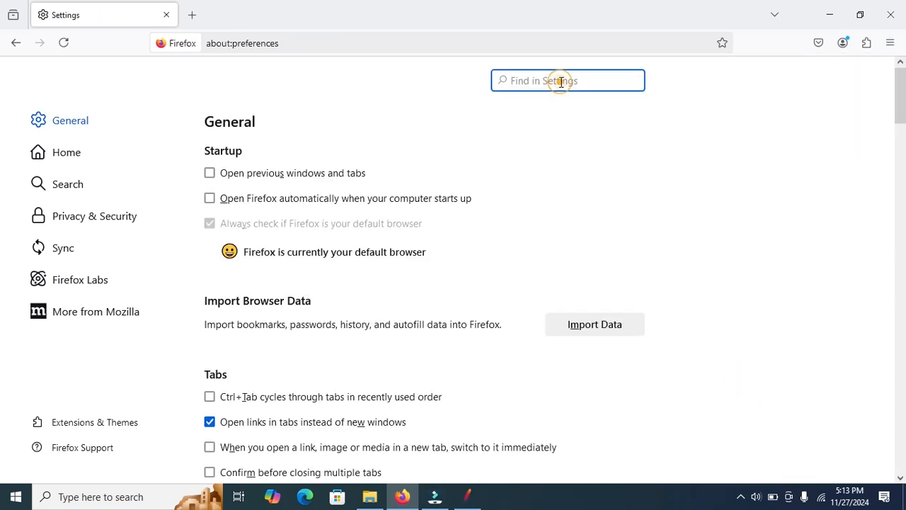
text(certi)
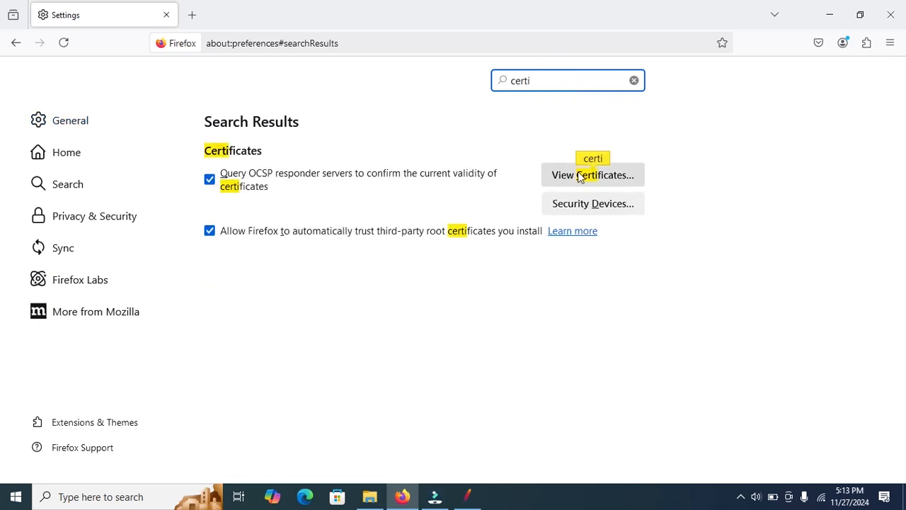
click(612, 176)
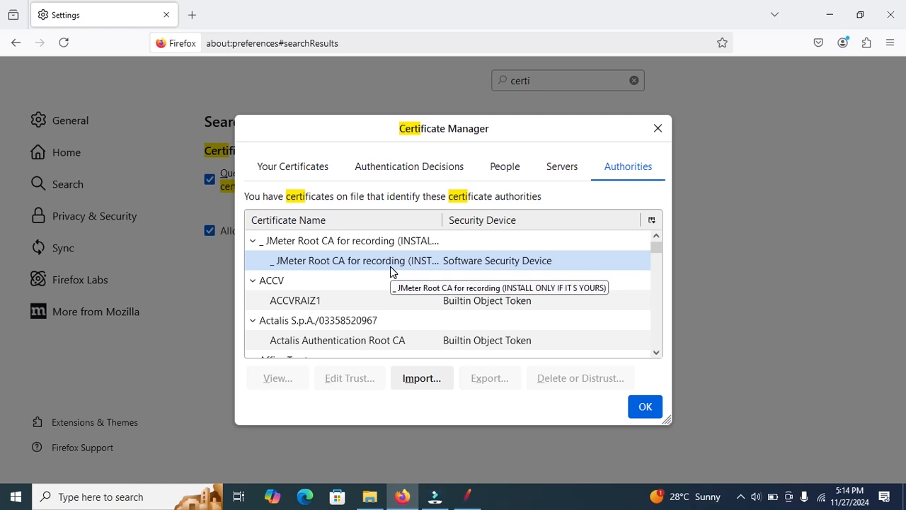
Step: Check JMeter's bin folder for the ApacheJMeterTemporaryRootCA certificate and return to JMeter
click(467, 496)
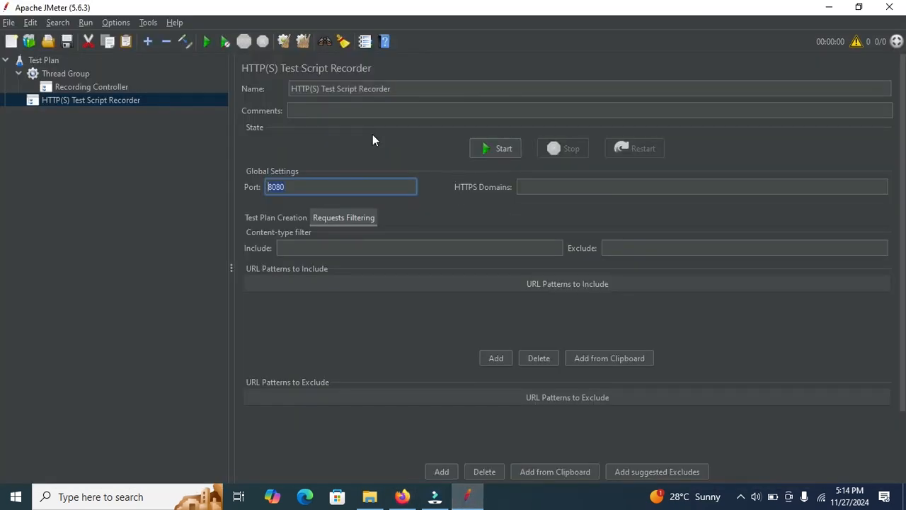
click(370, 496)
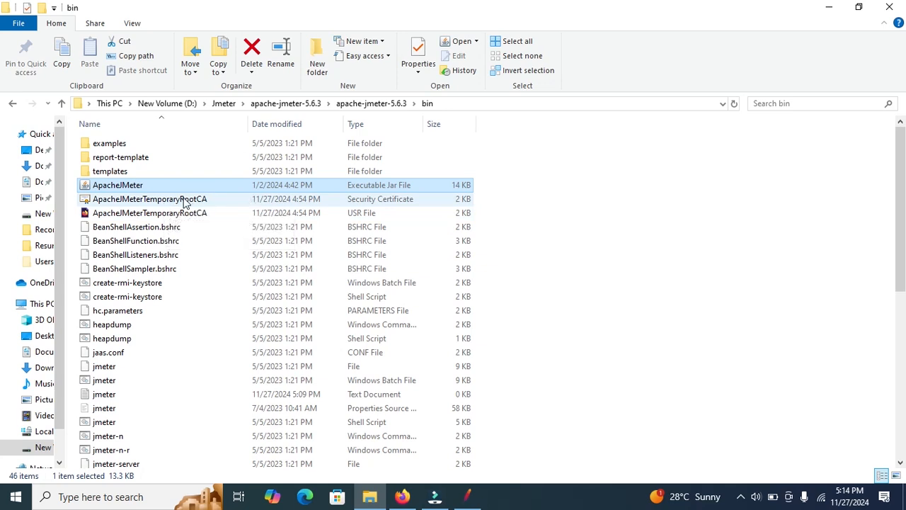
click(823, 13)
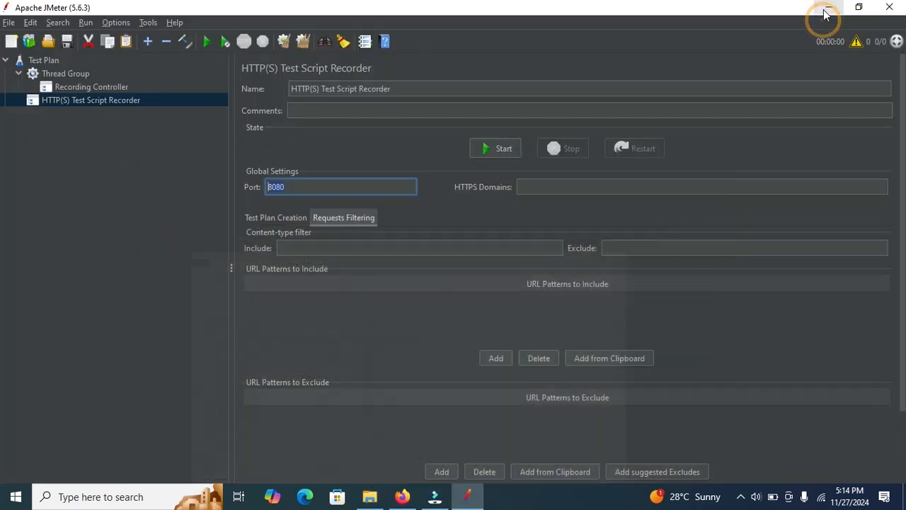
Step: Start the HTTP(S) Test Script Recorder, accept the root CA certificate notice and recheck the certificate in JMeter's bin folder
click(486, 150)
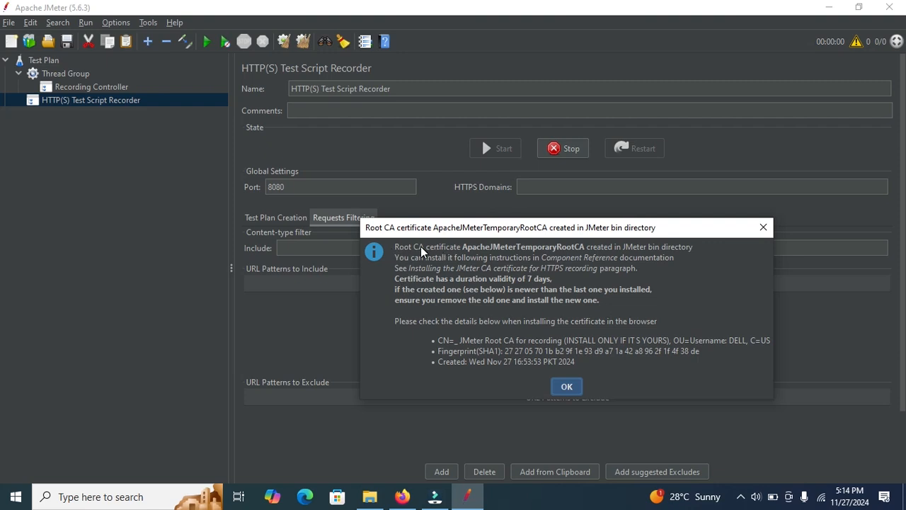
key(Return)
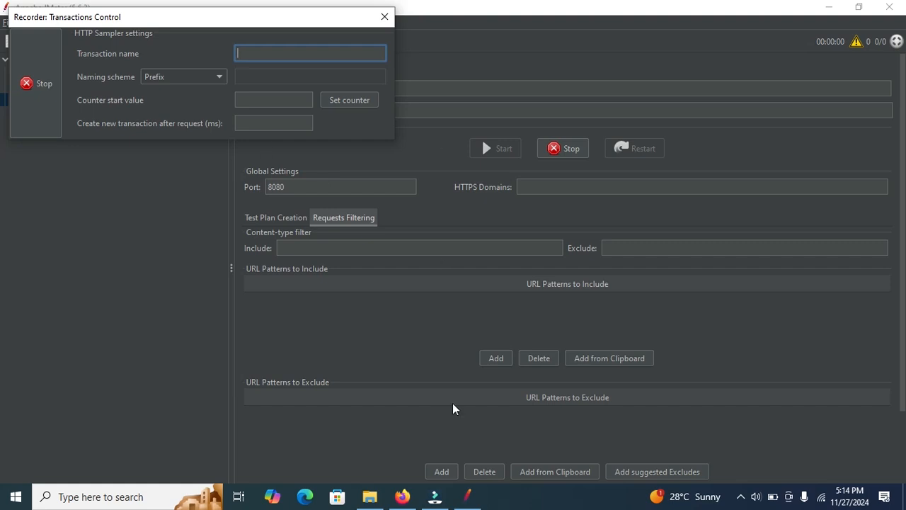
click(370, 495)
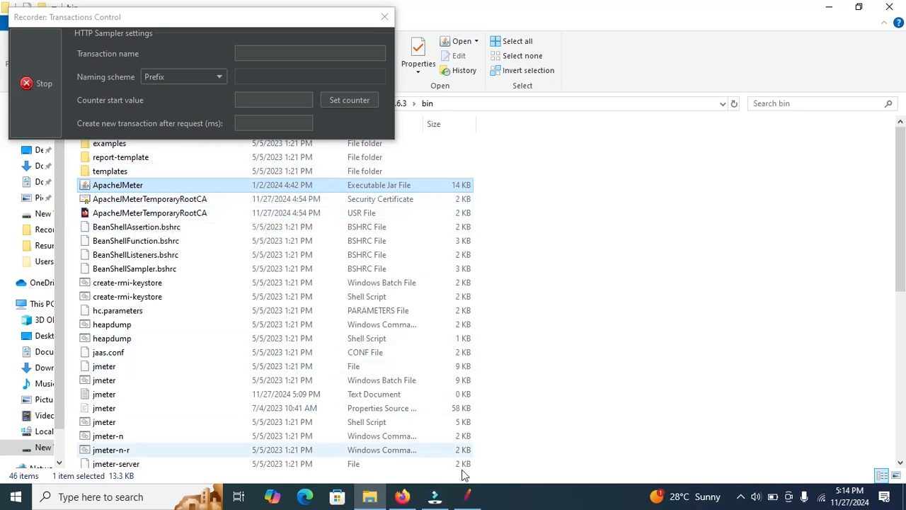
click(468, 496)
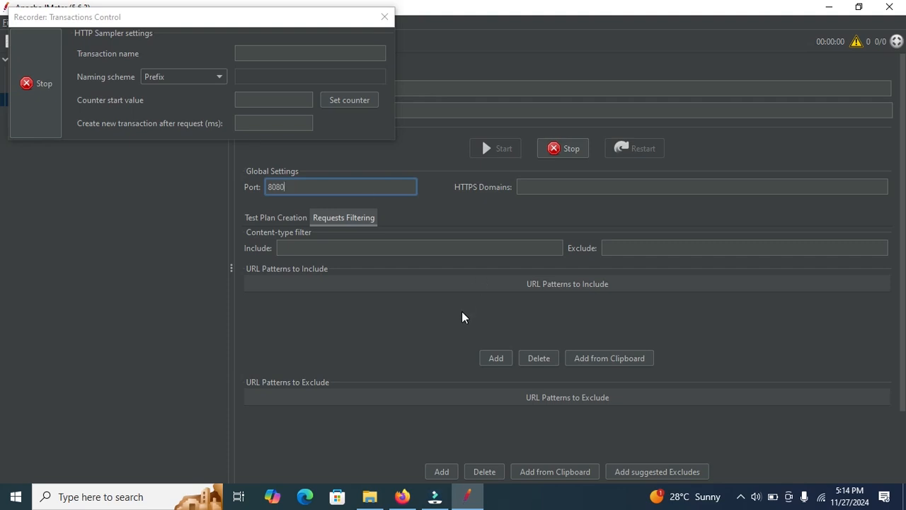
Step: Switch to Firefox, close the Certificate Manager and move the Transactions Control window clear of the address bar
click(410, 492)
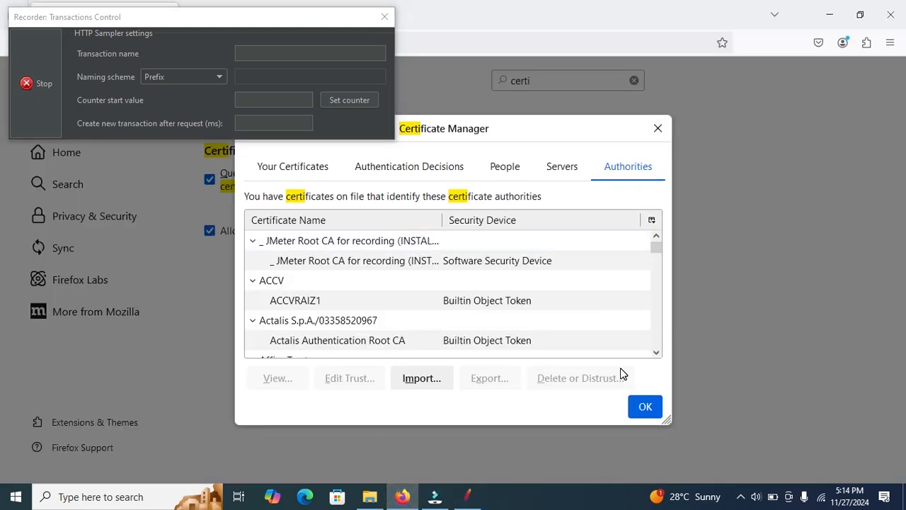
click(642, 405)
drag(308, 23, 368, 187)
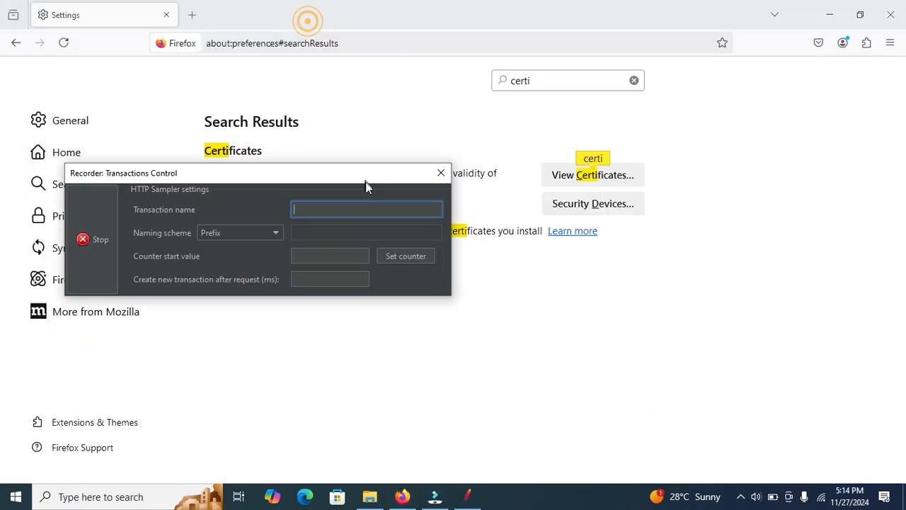
Step: Search Google in Firefox for "jmeter official site" while the recorder is running
click(375, 44)
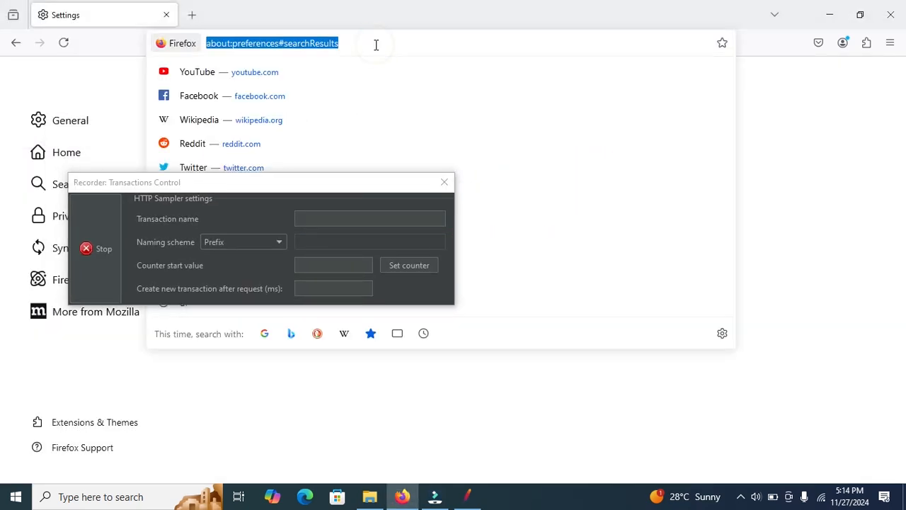
text(jmeter)
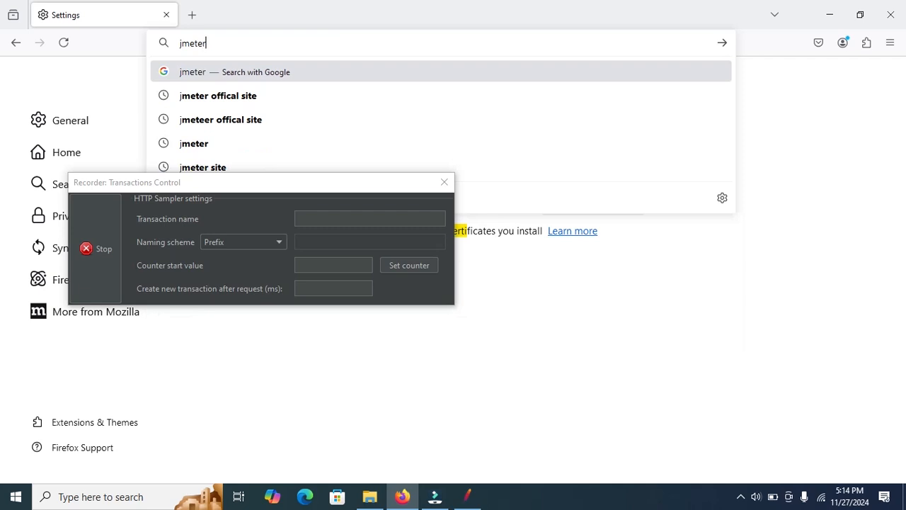
text( officil)
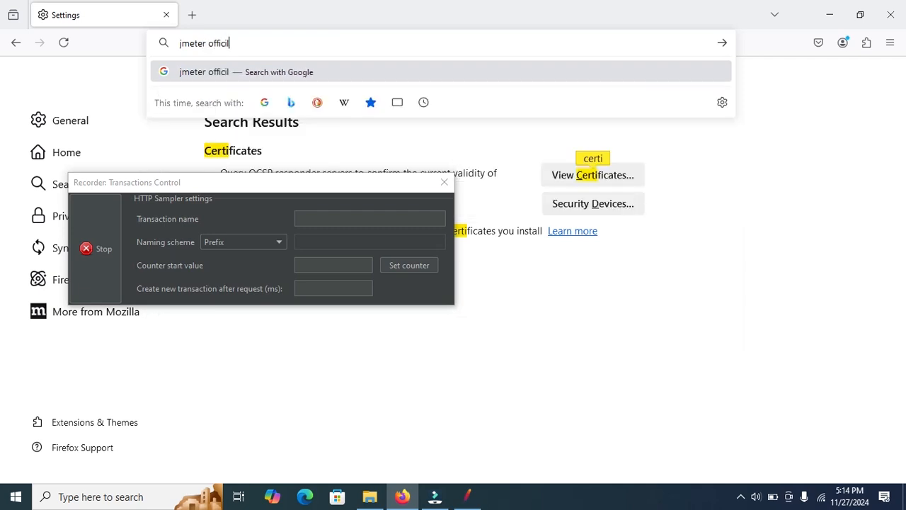
key(BackSpace)
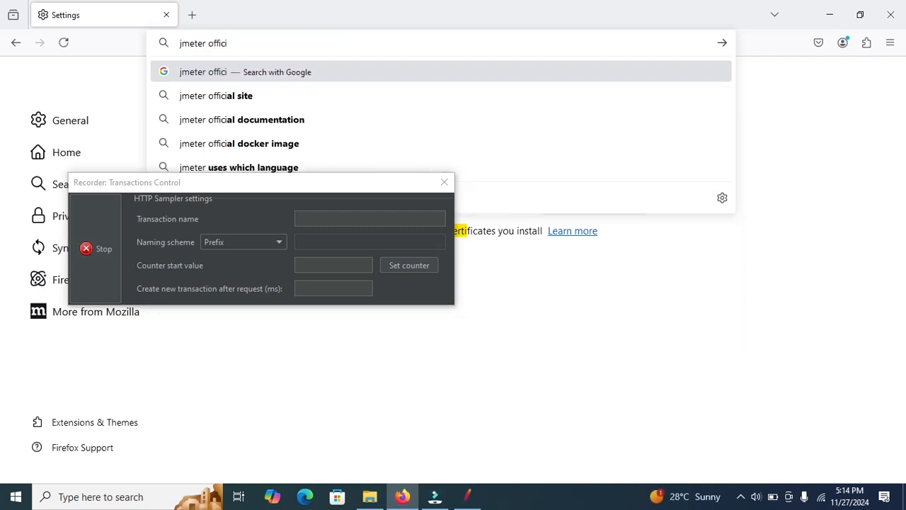
click(261, 95)
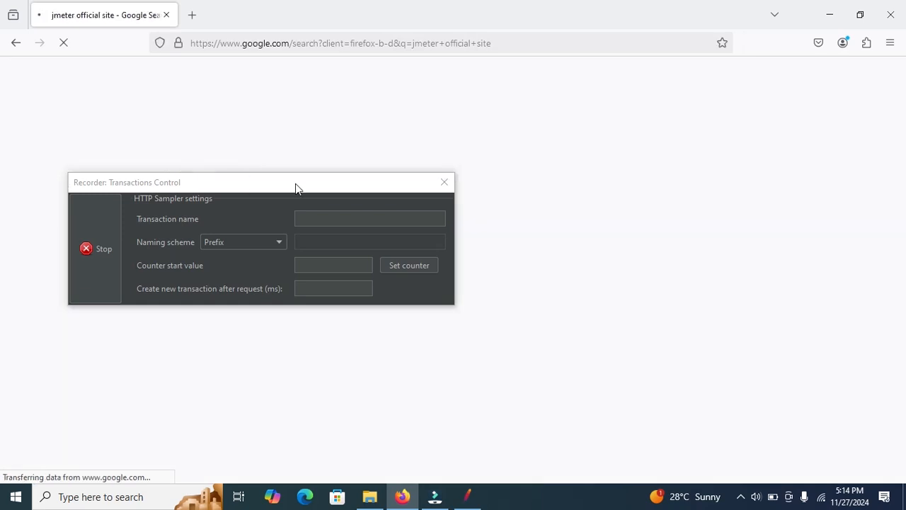
Step: Open the Apache JMeter site from the search results and move the Transactions Control window off the results
drag(241, 183, 349, 184)
click(142, 203)
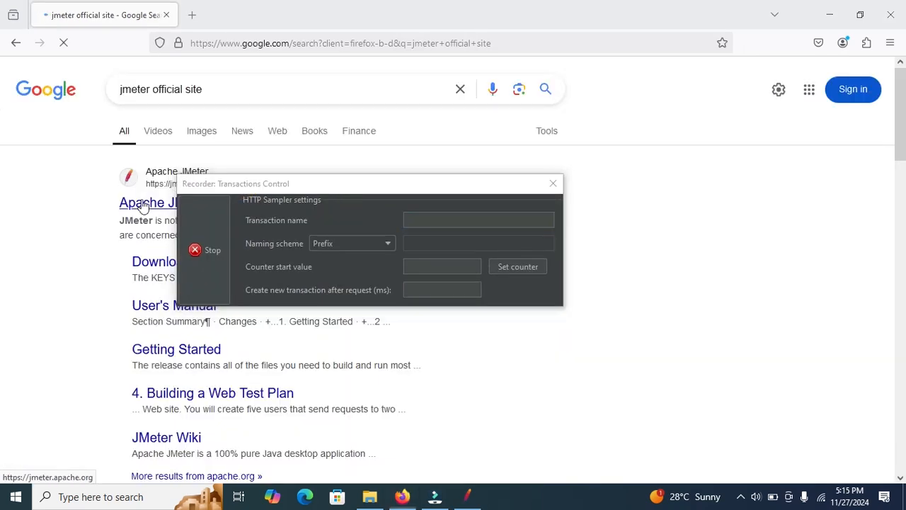
drag(278, 187, 488, 261)
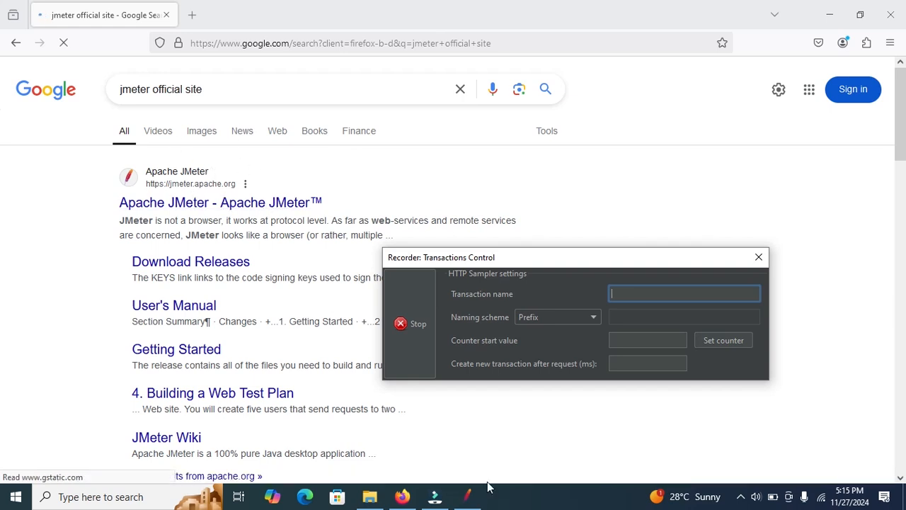
Step: Switch to JMeter and review the requests recorded under the Recording Controller, repositioning the Transactions Control window as needed
mouse_move(474, 502)
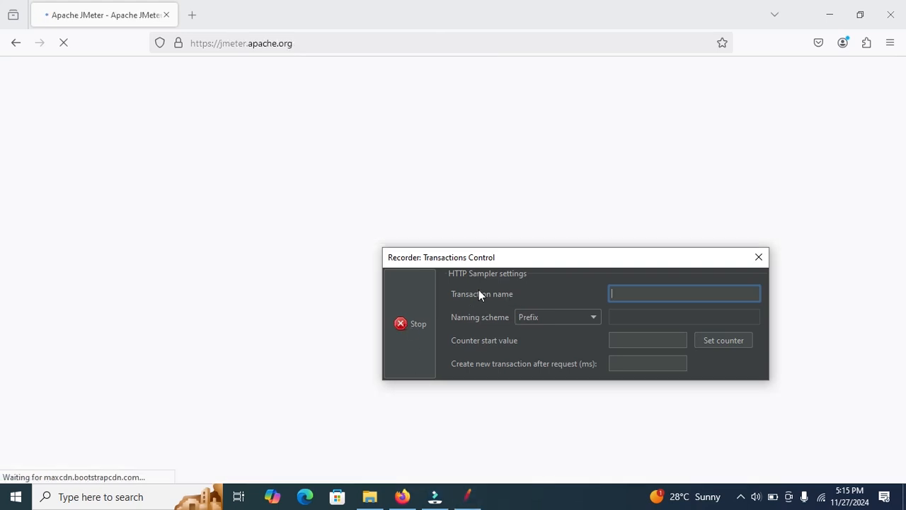
click(473, 497)
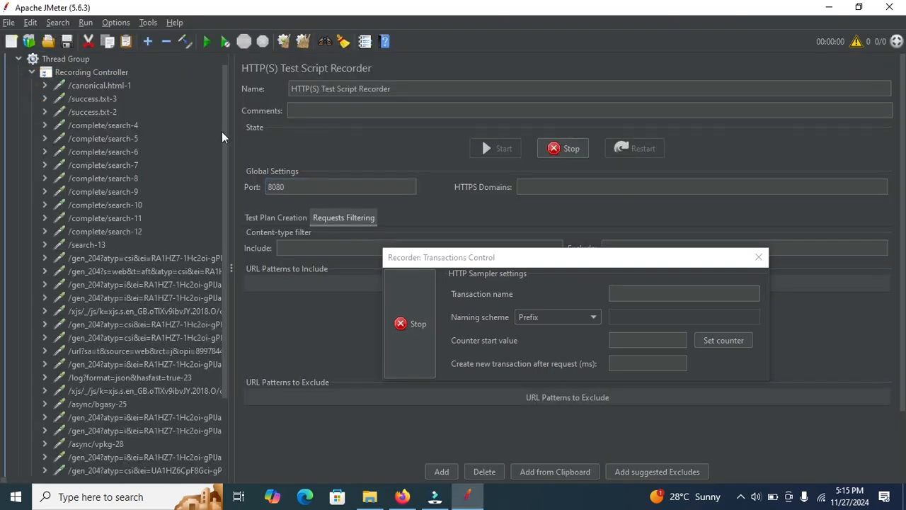
drag(224, 128, 224, 227)
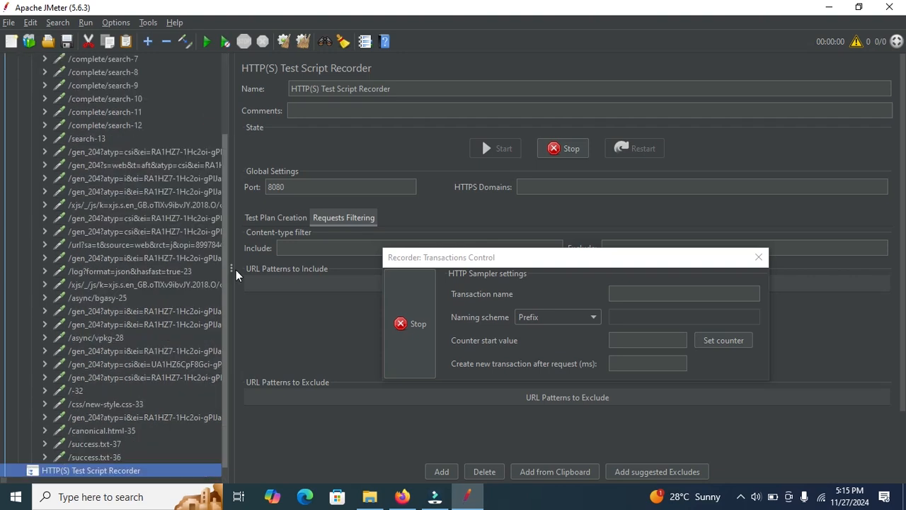
drag(647, 263, 731, 410)
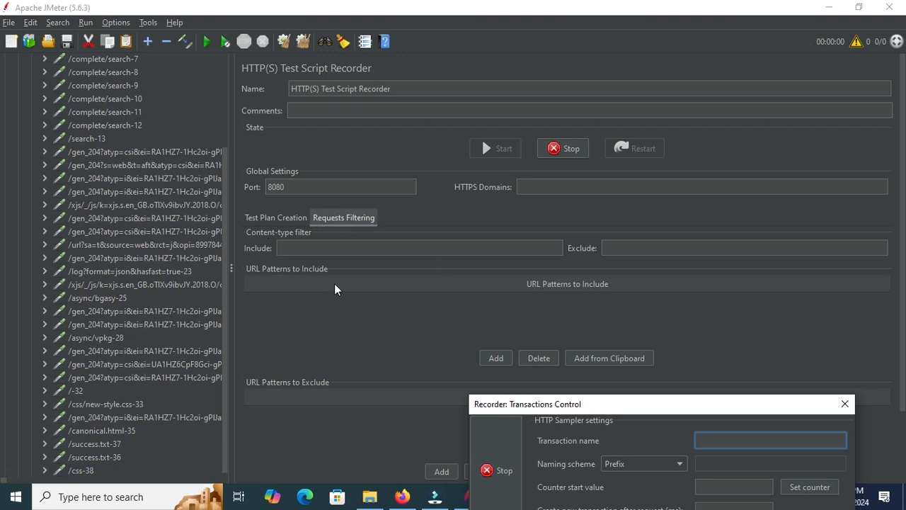
drag(221, 172, 509, 260)
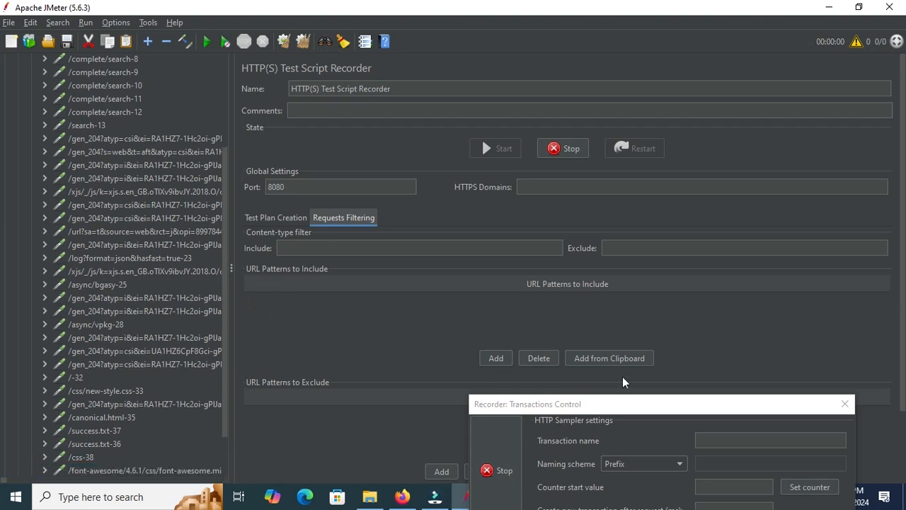
drag(606, 404, 432, 276)
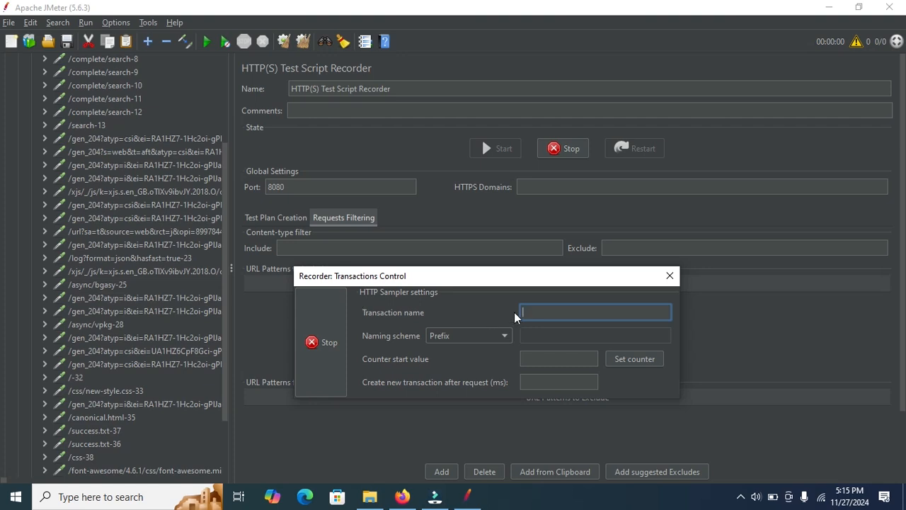
Step: Enter "jmeter site" as the recorder's transaction name and stop the recording
click(547, 308)
click(467, 495)
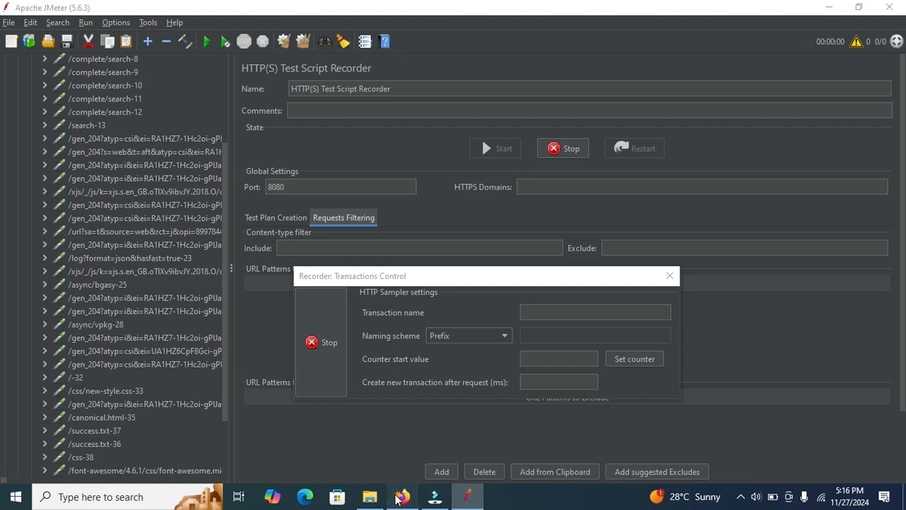
click(401, 496)
click(401, 496)
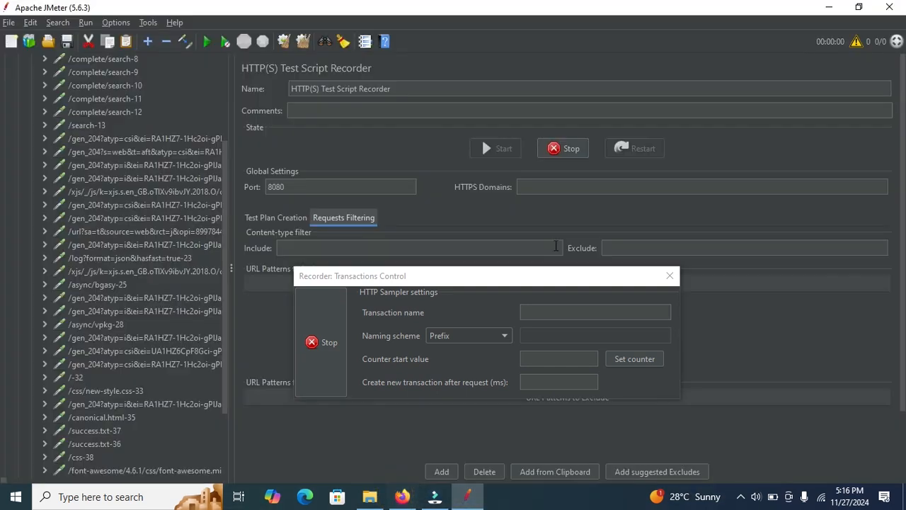
click(531, 314)
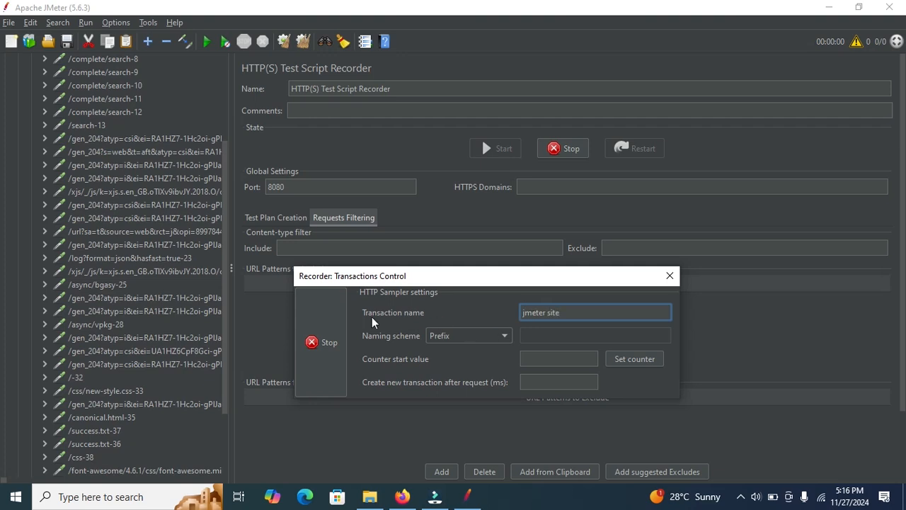
click(309, 344)
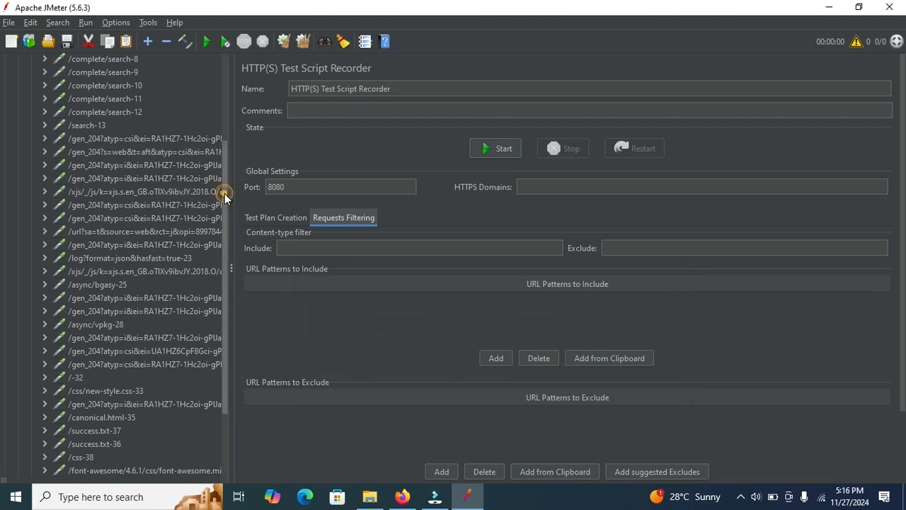
drag(224, 193, 216, 106)
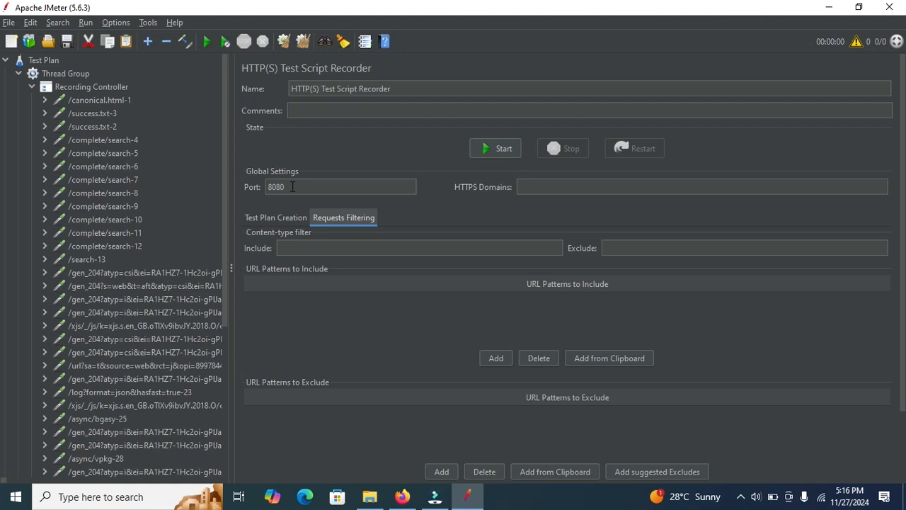
Step: Choose the Recording template for a new test plan and proceed to its parameters
click(29, 42)
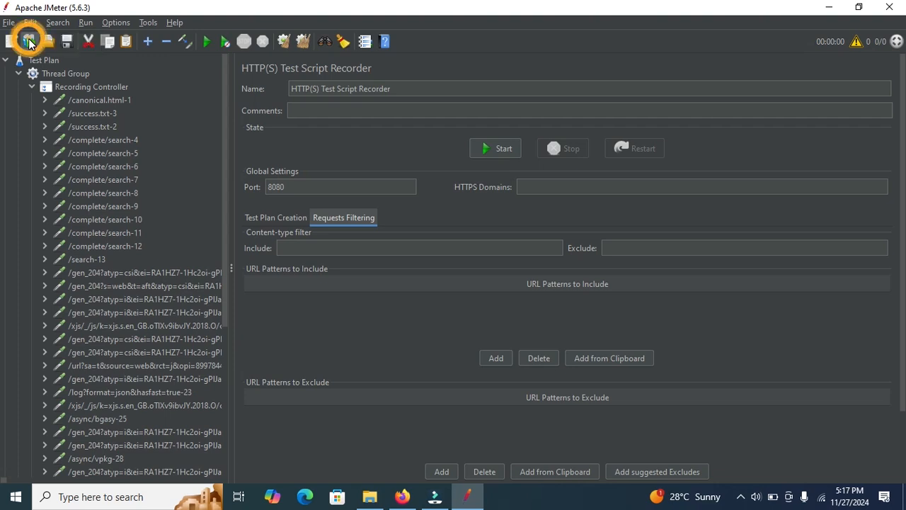
click(344, 163)
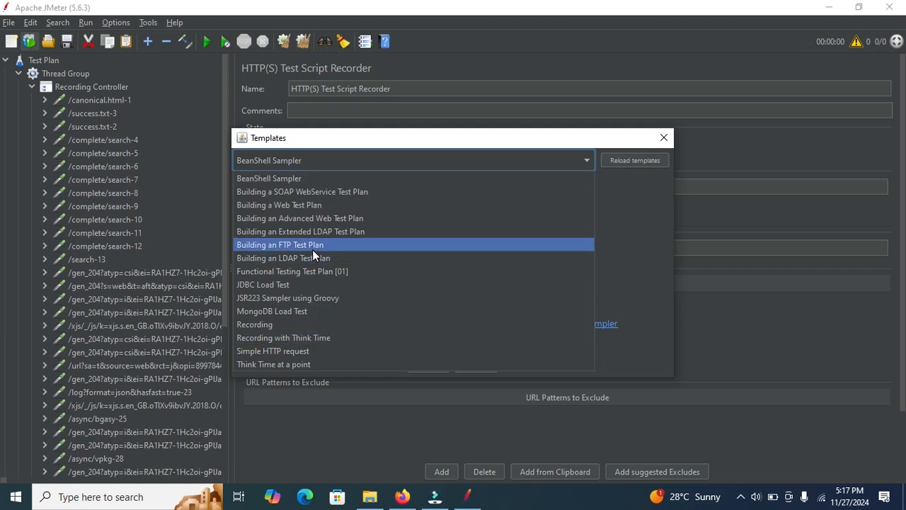
click(271, 323)
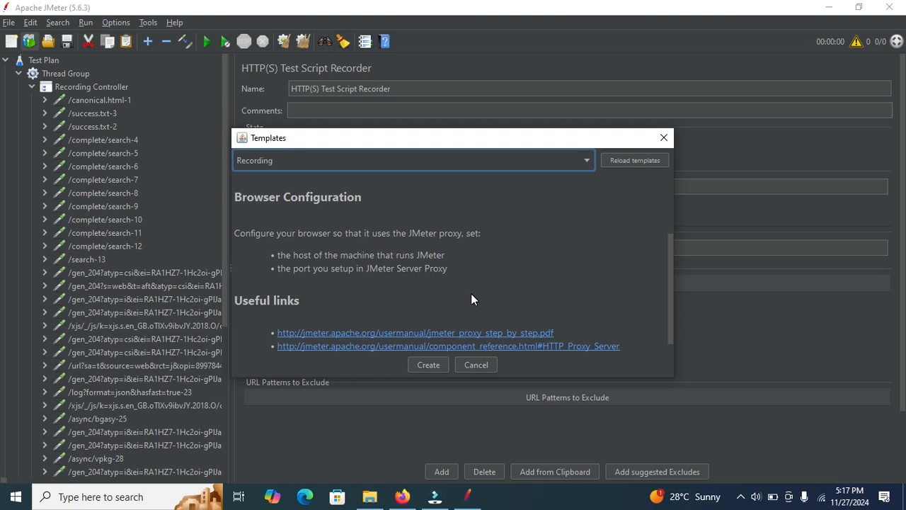
click(425, 364)
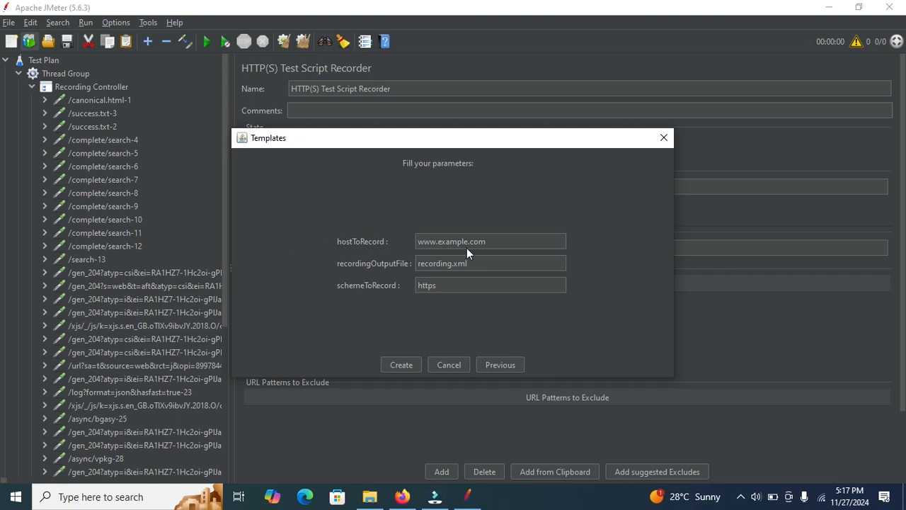
drag(499, 243, 343, 243)
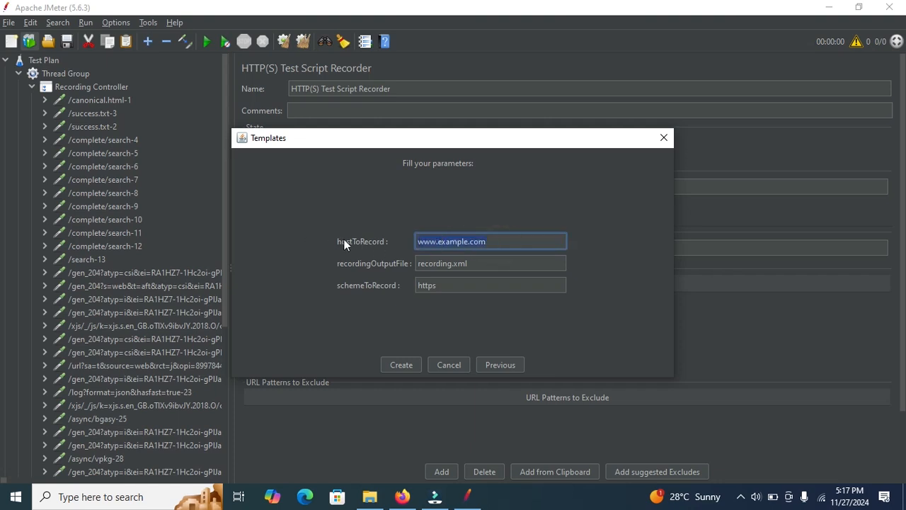
click(491, 242)
drag(493, 241, 411, 245)
click(401, 367)
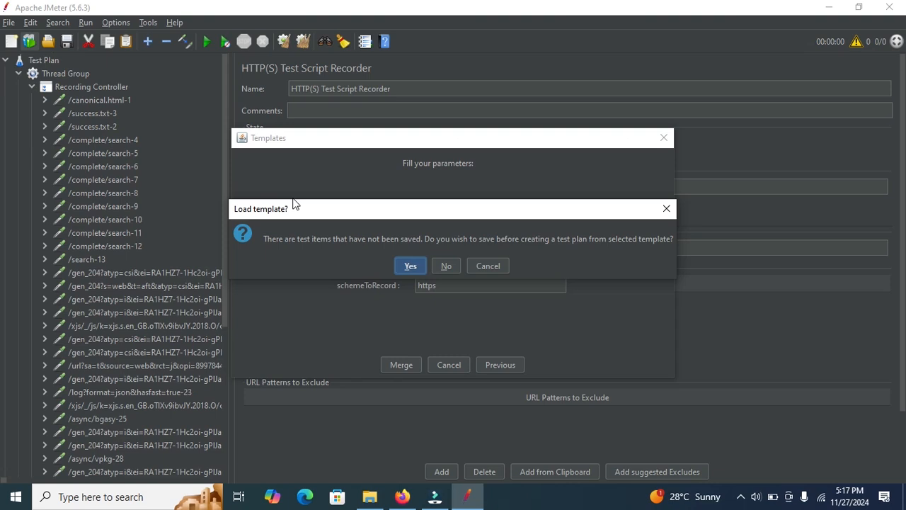
click(446, 268)
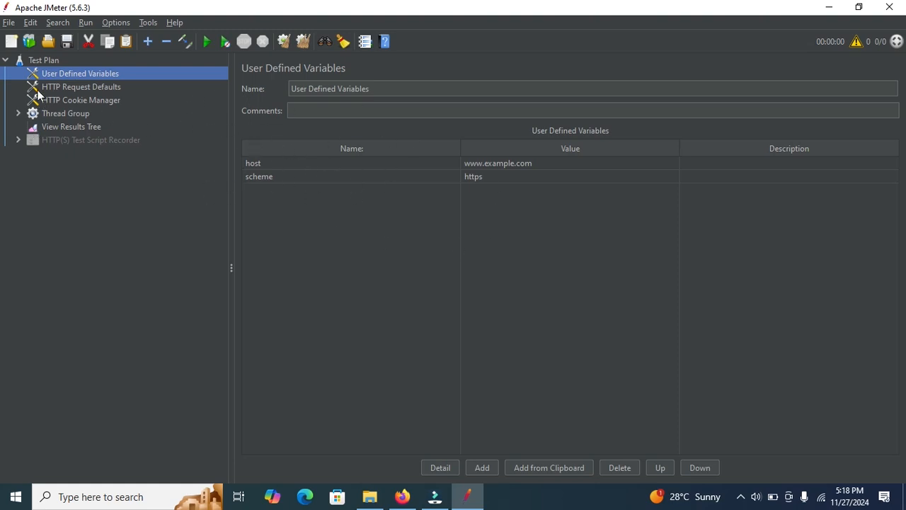
Step: Examine the new plan's HTTP Request Defaults, HTTP Cookie Manager, Recording Controller and top-level View Results Tree
click(60, 87)
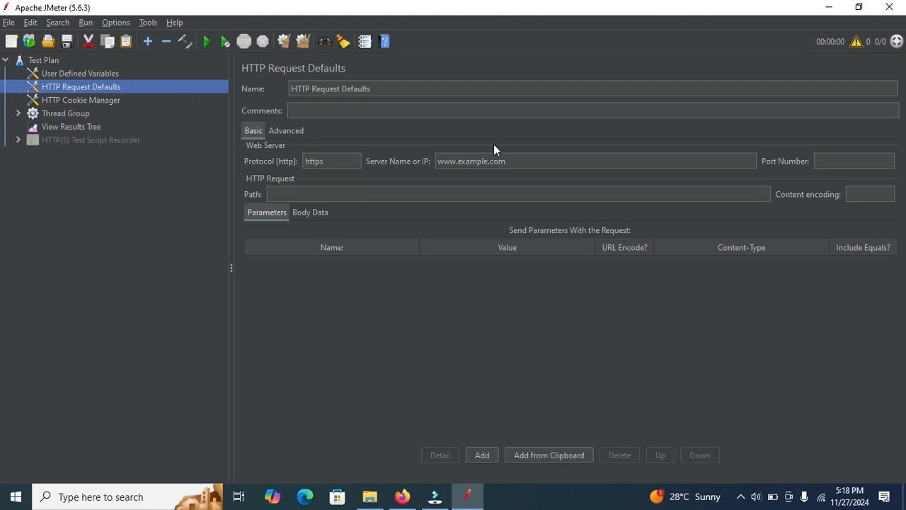
drag(517, 161, 428, 161)
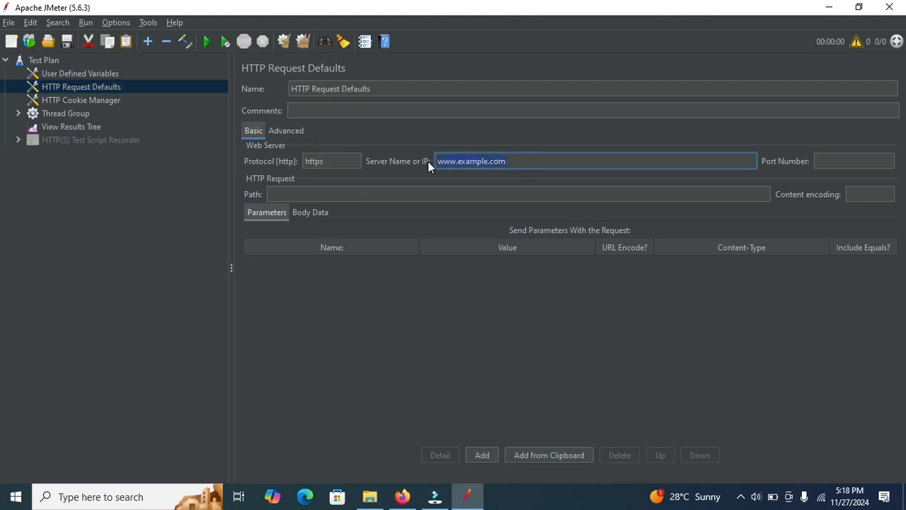
drag(345, 172, 276, 165)
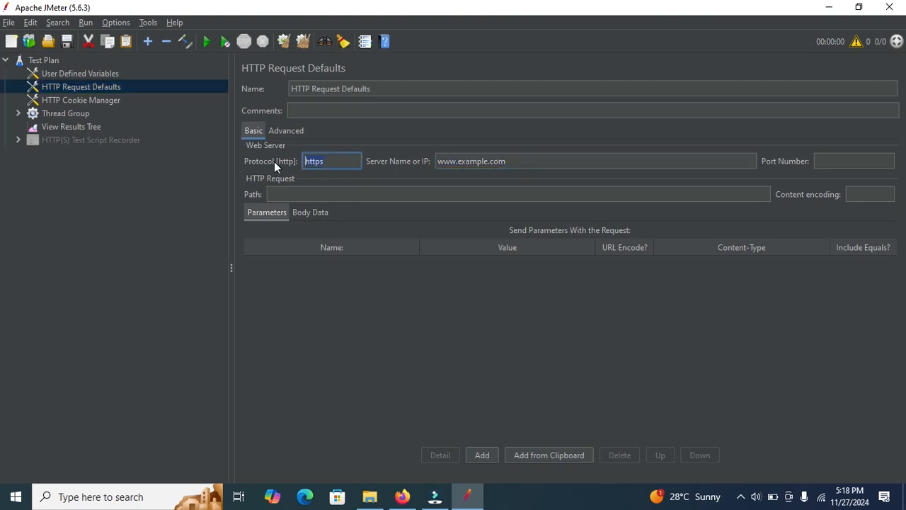
click(70, 100)
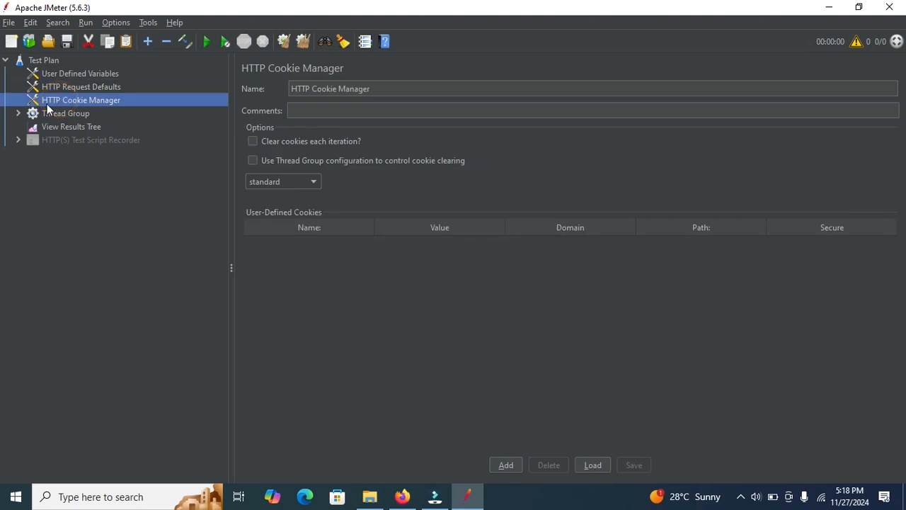
click(19, 114)
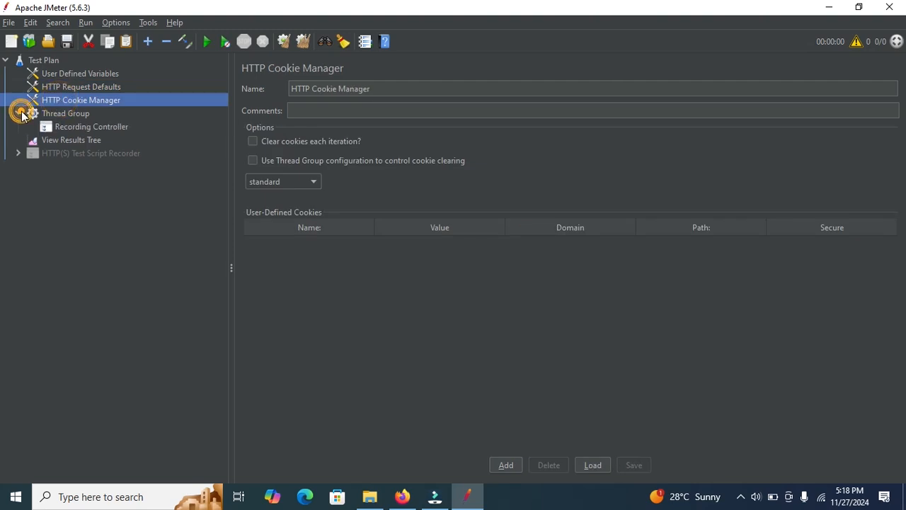
click(82, 126)
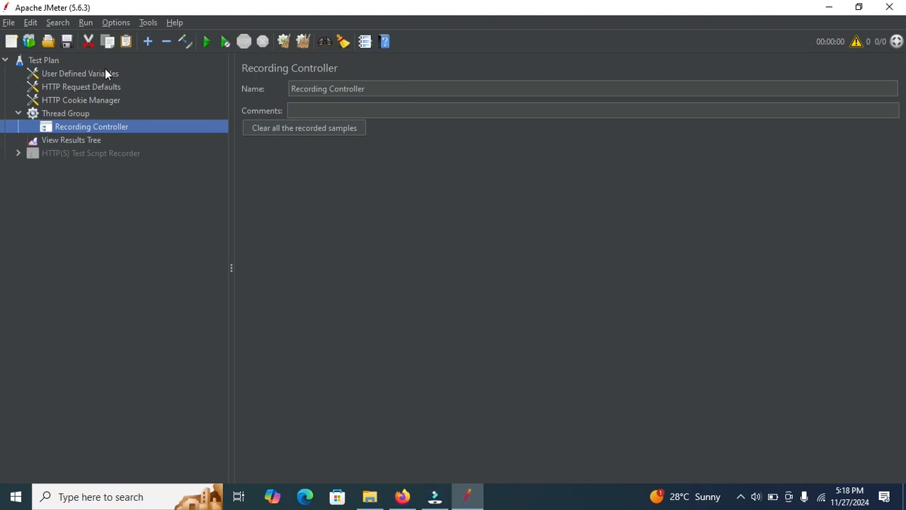
click(59, 140)
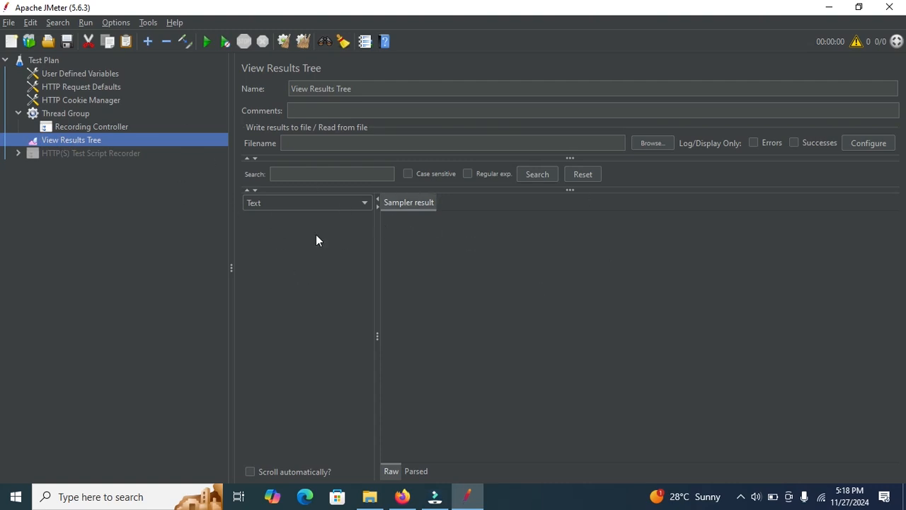
Step: Enable the disabled HTTP(S) Test Script Recorder and open the View Results Tree nested under it
click(18, 153)
click(75, 153)
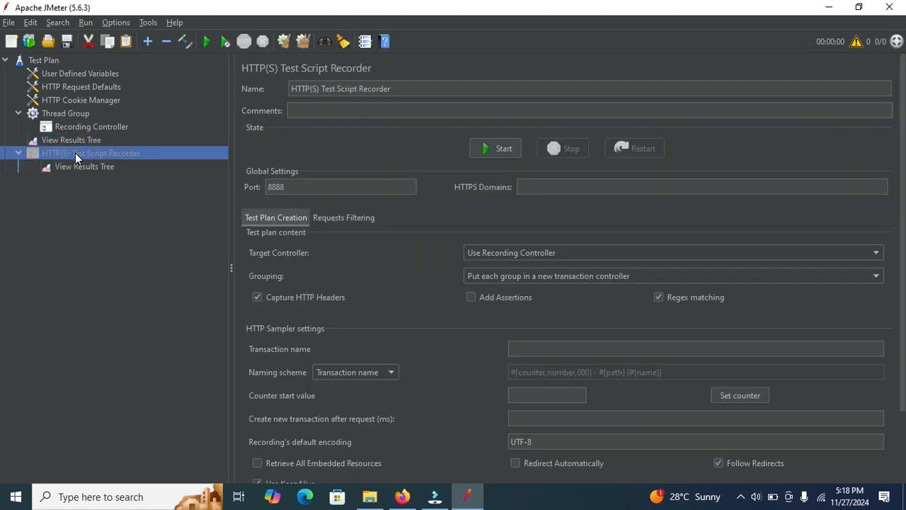
right_click(69, 152)
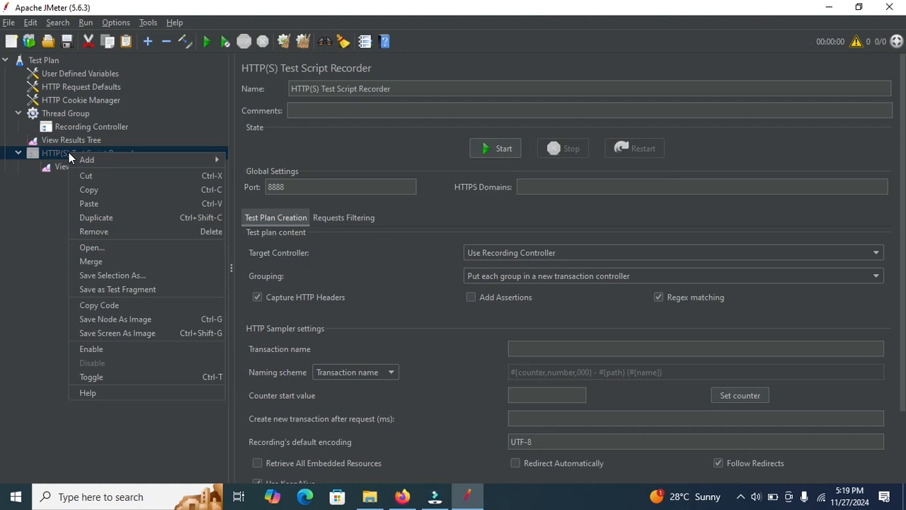
mouse_move(70, 154)
click(94, 349)
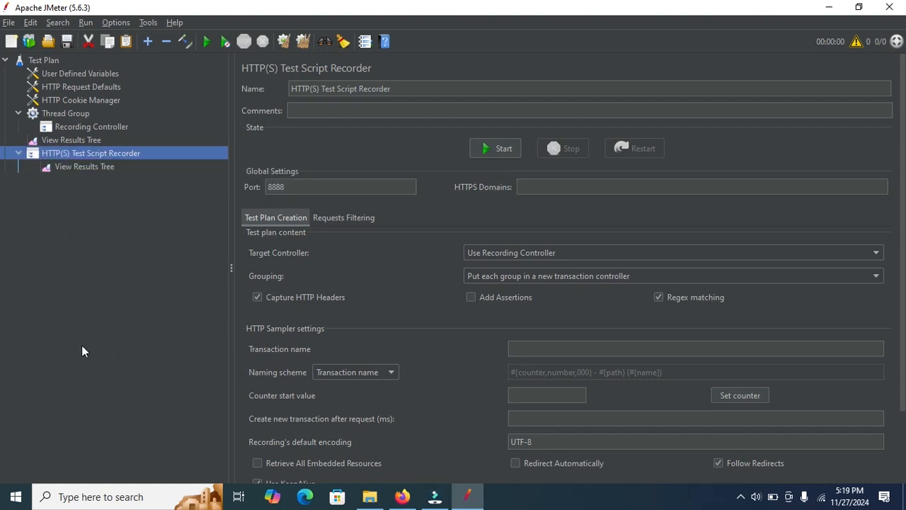
click(87, 166)
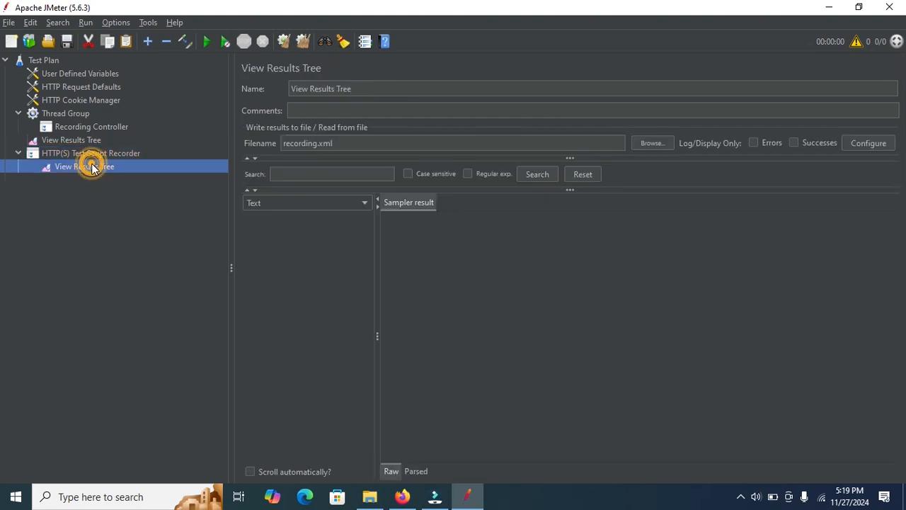